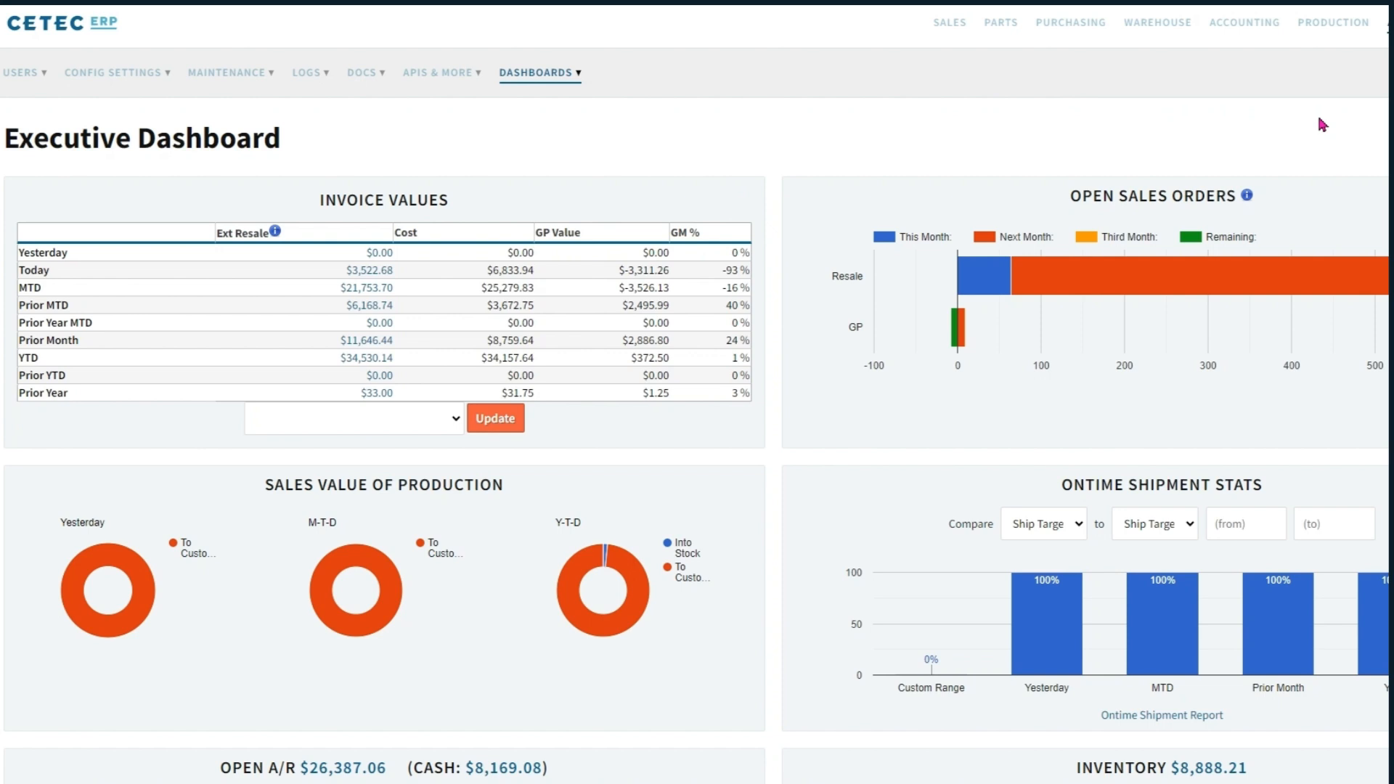
# Step: Open the planning Gantt chart from the production scheduling functions
pyautogui.click(1332, 27)
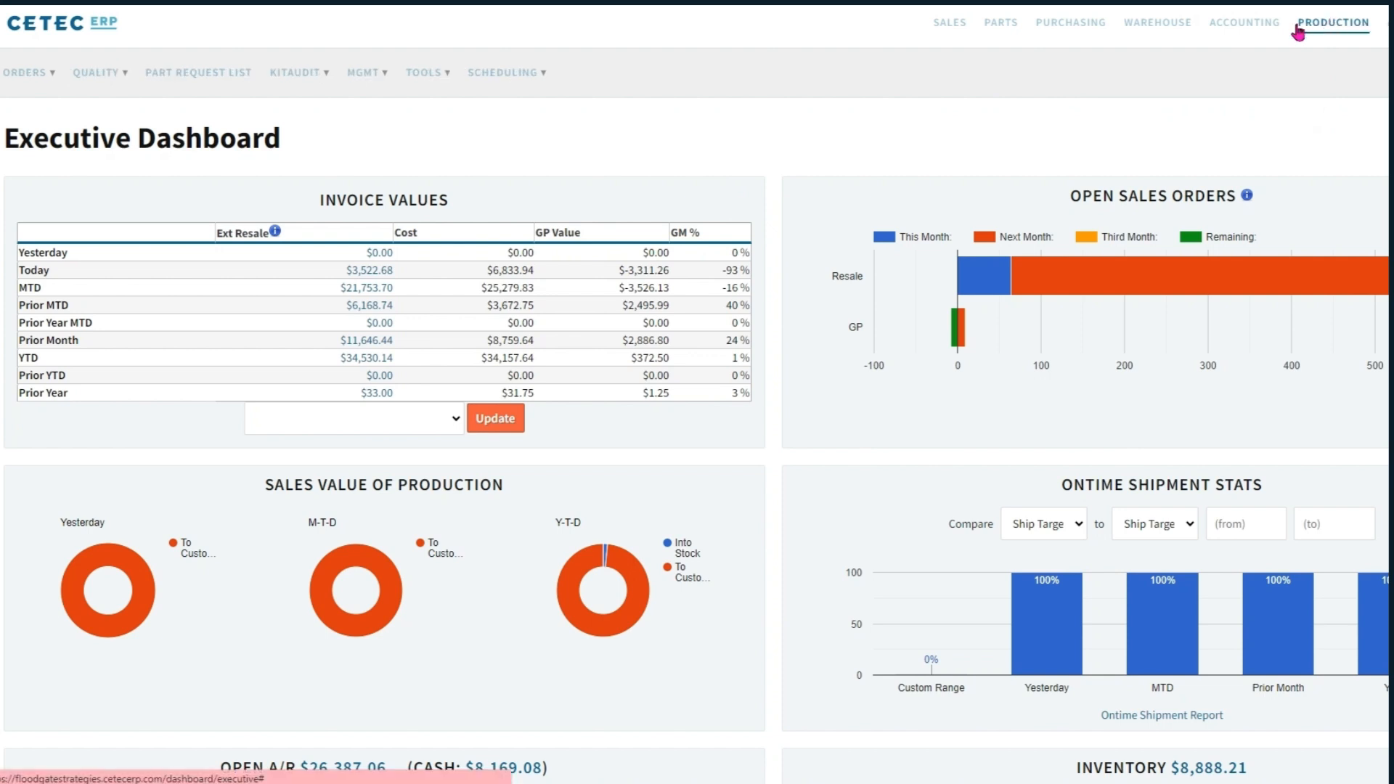
pyautogui.click(528, 86)
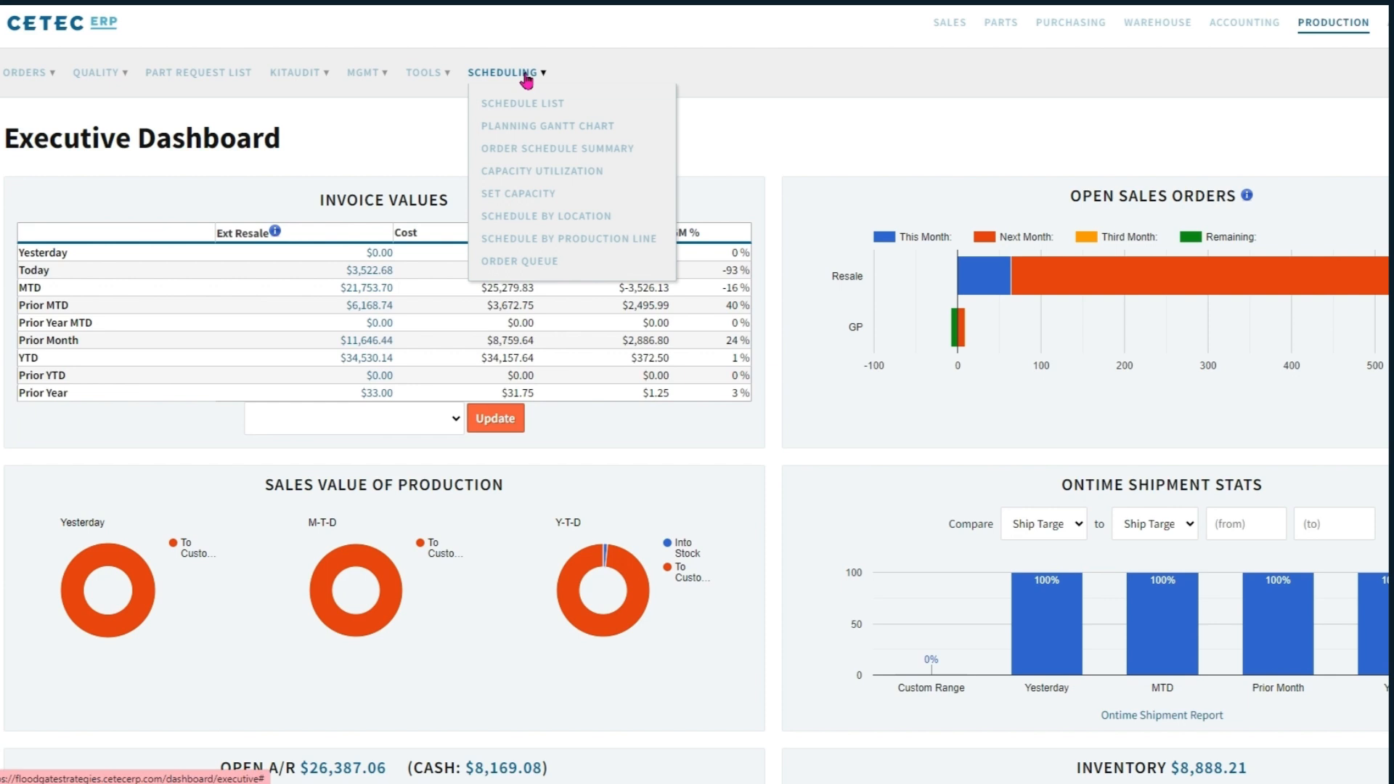
pyautogui.click(541, 127)
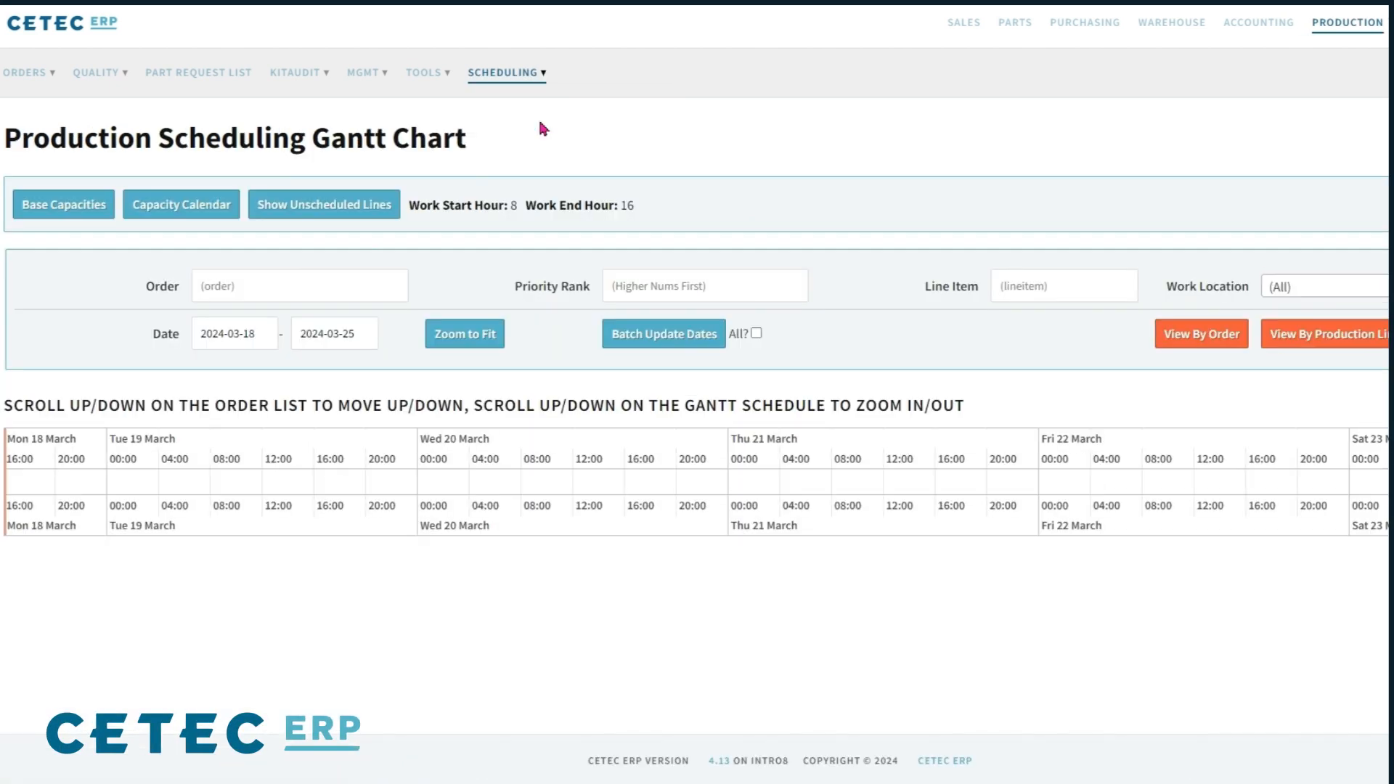
# Step: Set the Gantt chart's date range to 2024-04-01 through 2024-04-02
pyautogui.click(269, 338)
pyautogui.press('BackSpace')
pyautogui.press('BackSpace')
pyautogui.press('BackSpace')
pyautogui.press('BackSpace')
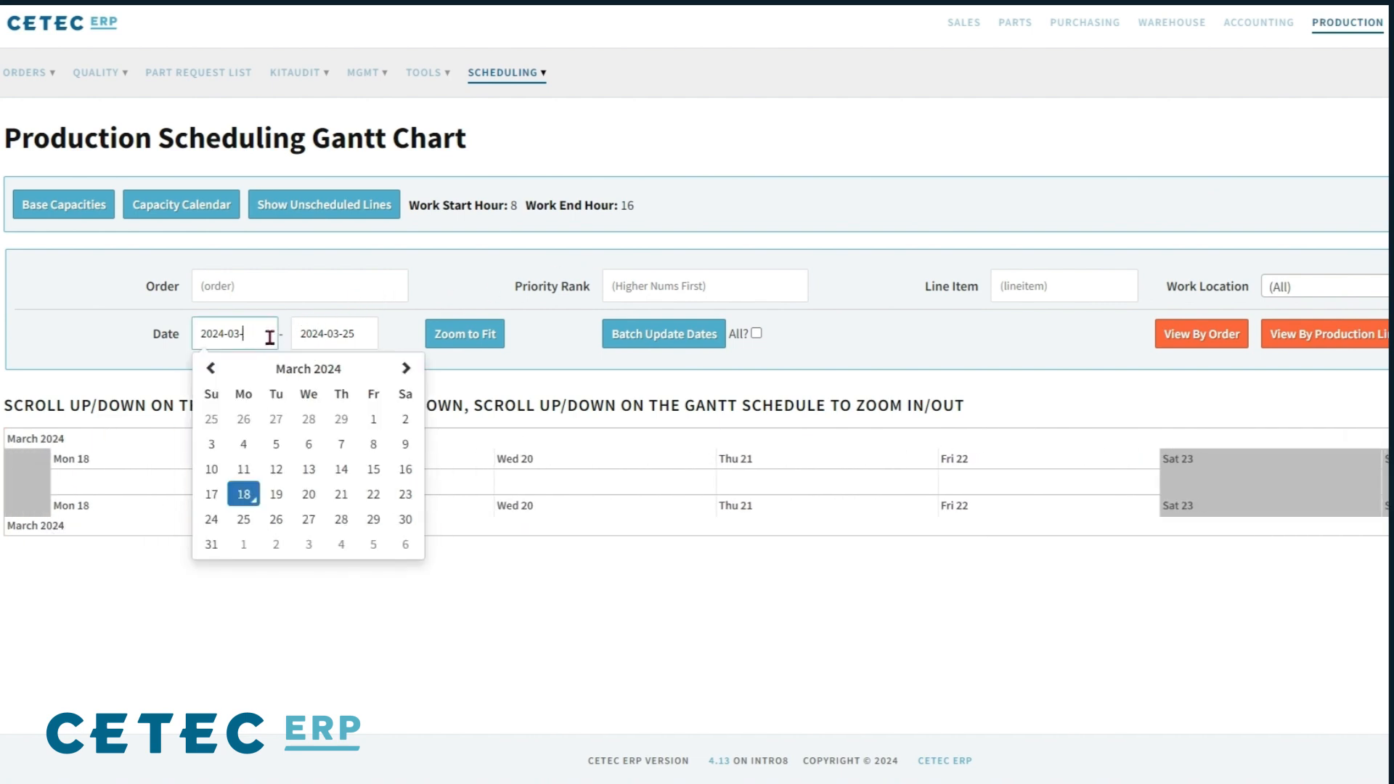
pyautogui.write('4-01')
pyautogui.click(366, 332)
pyautogui.press('BackSpace')
pyautogui.press('BackSpace')
pyautogui.press('BackSpace')
pyautogui.press('BackSpace')
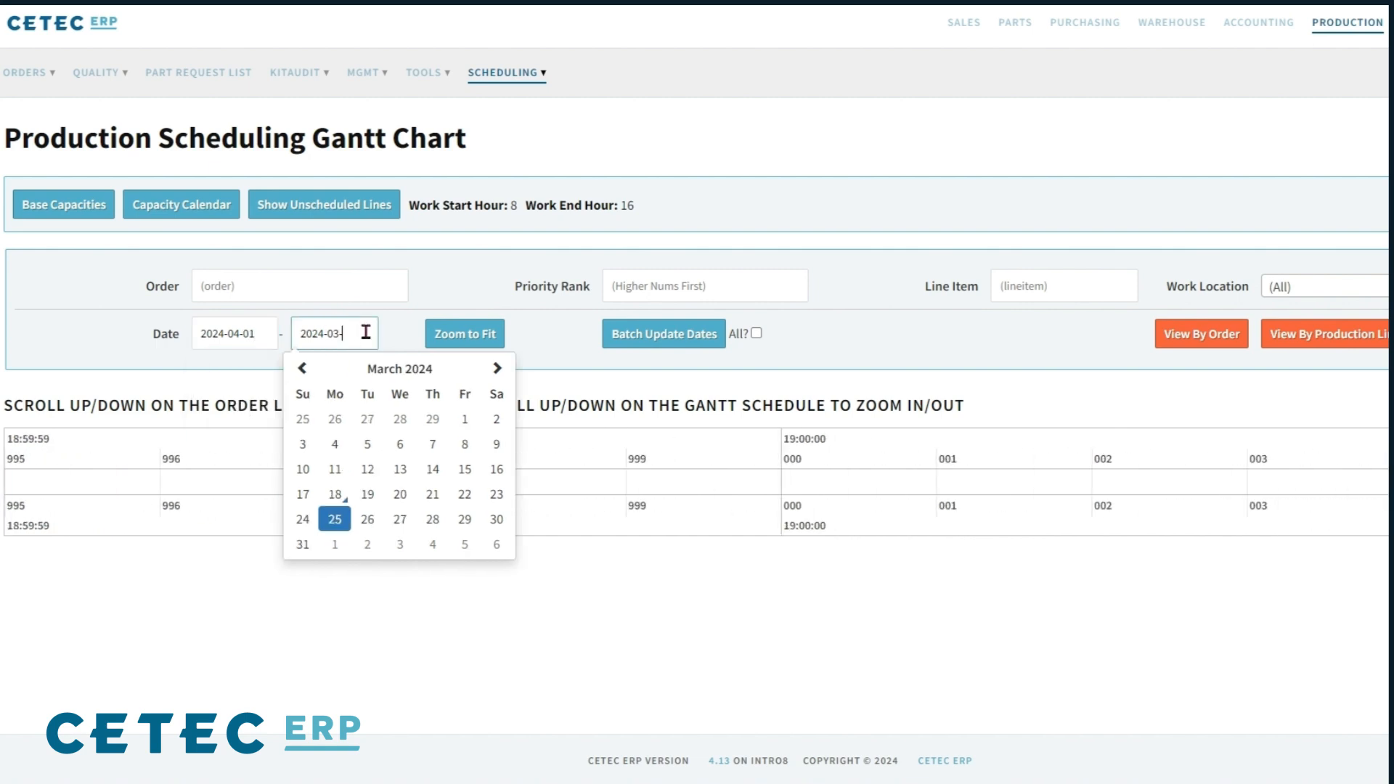
pyautogui.write('4-02')
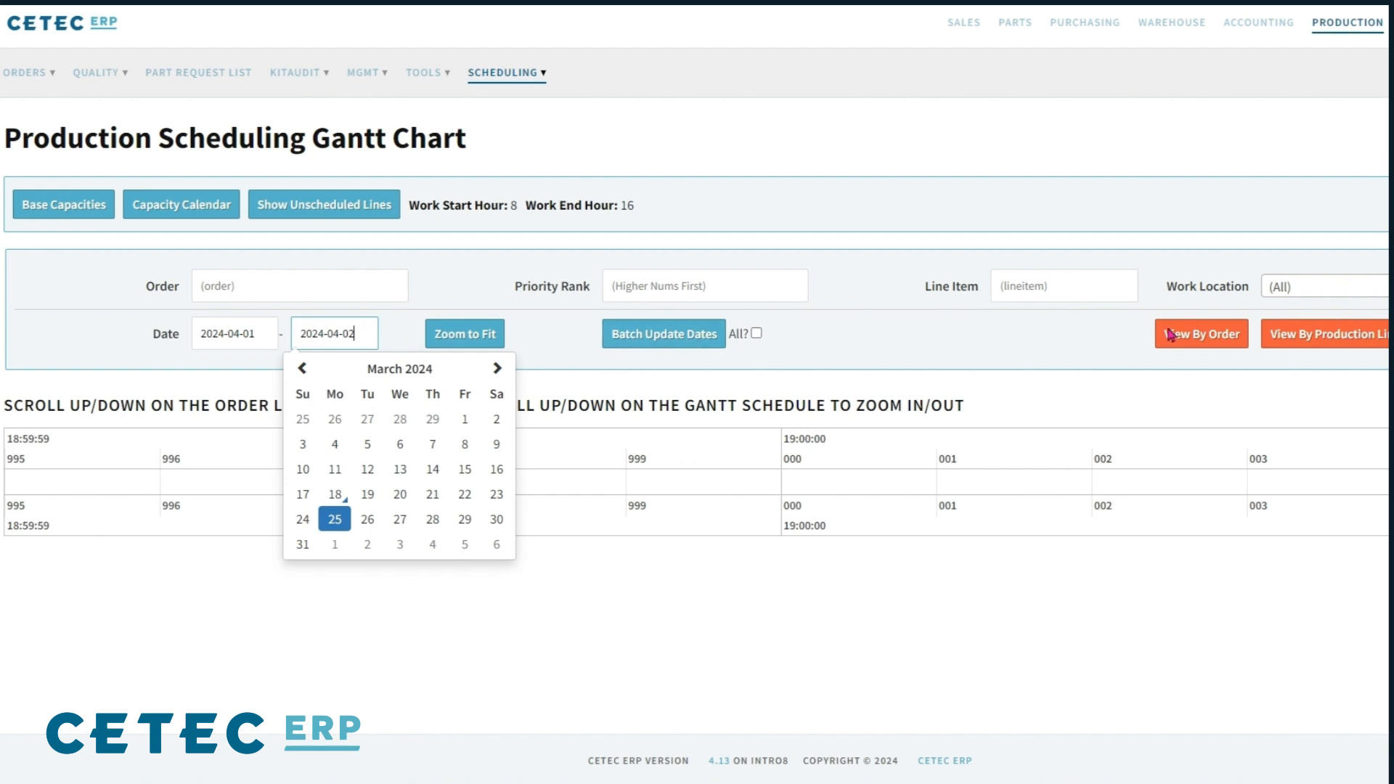
# Step: Display the production schedule by work location and zoom the timeline to fit the scheduled work
pyautogui.click(1324, 334)
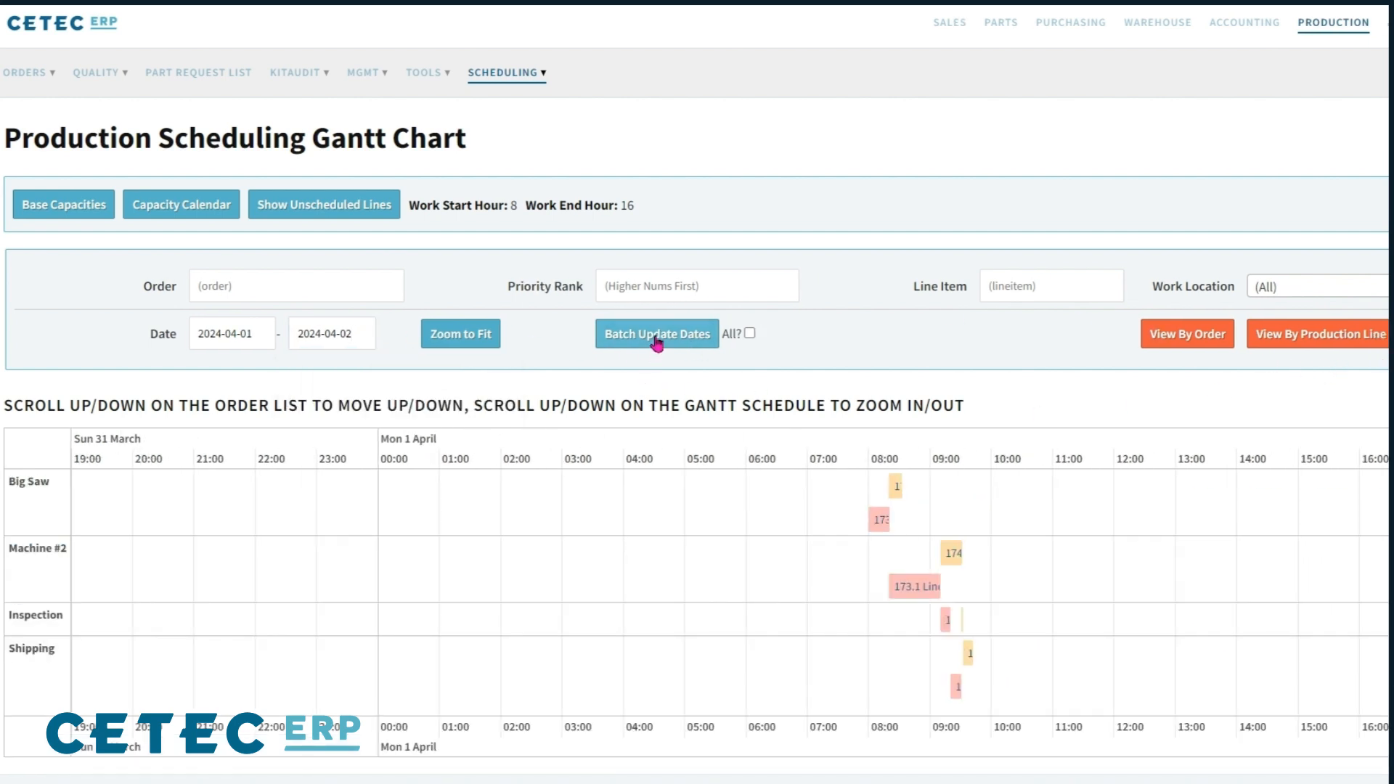
pyautogui.click(481, 338)
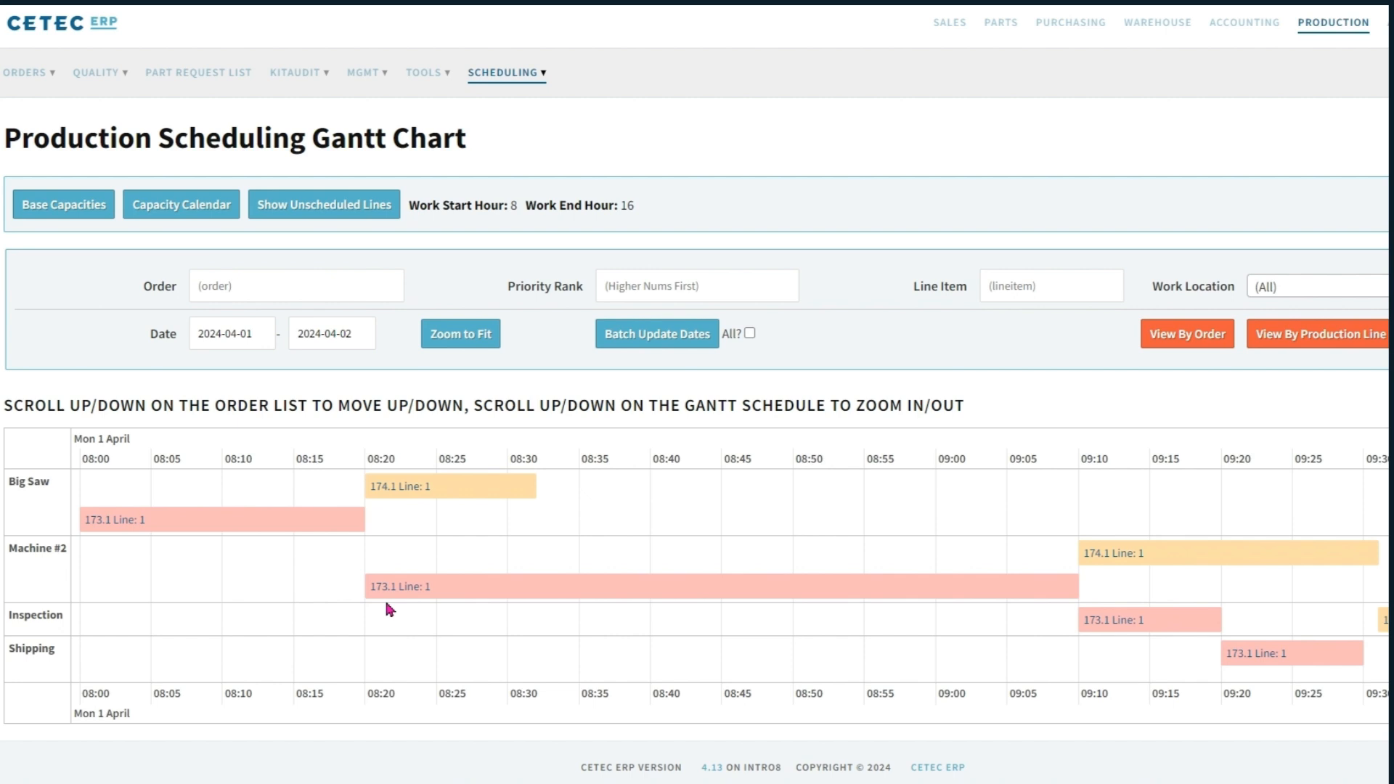
pyautogui.moveTo(378, 600)
# Step: Find the PRT2218 order by its order number and open the workorder for line 1
pyautogui.click(1358, 23)
pyautogui.write('173')
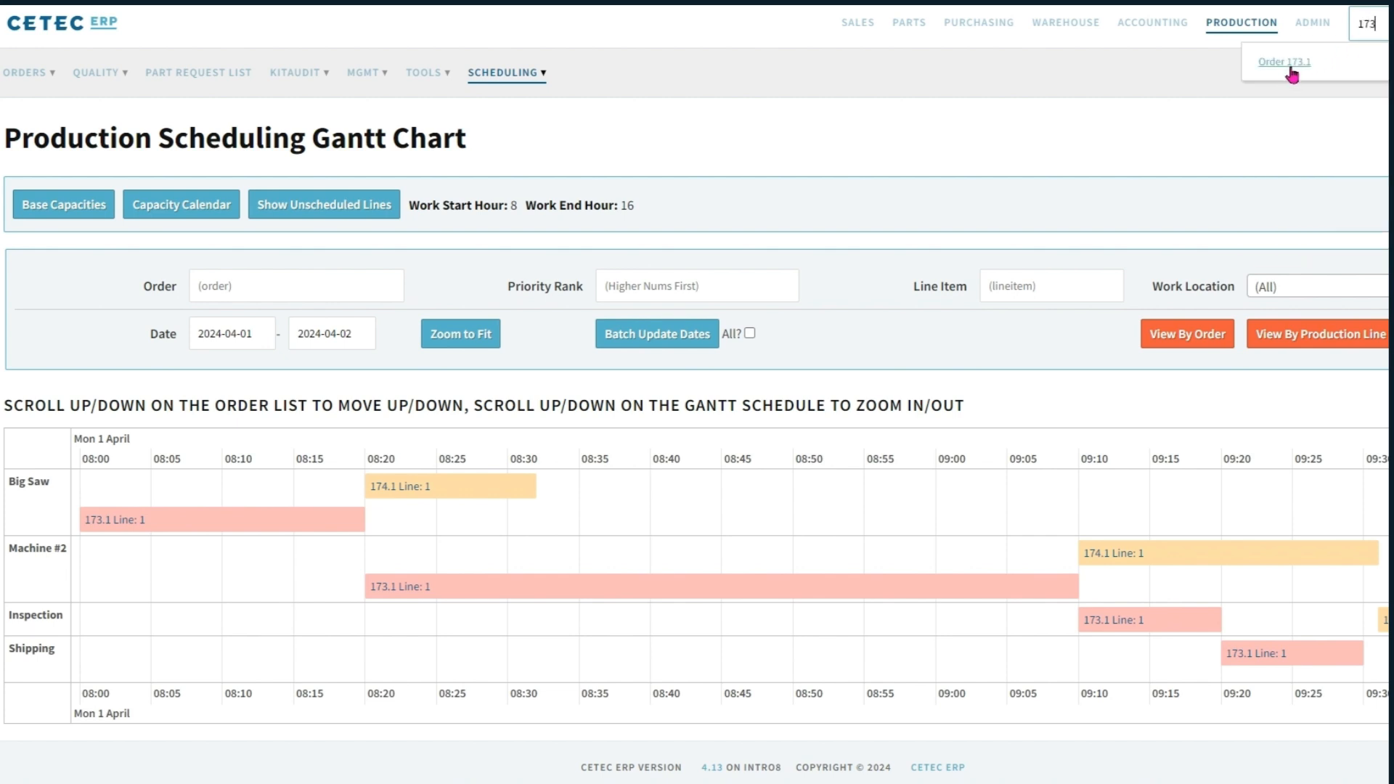
pyautogui.click(1288, 69)
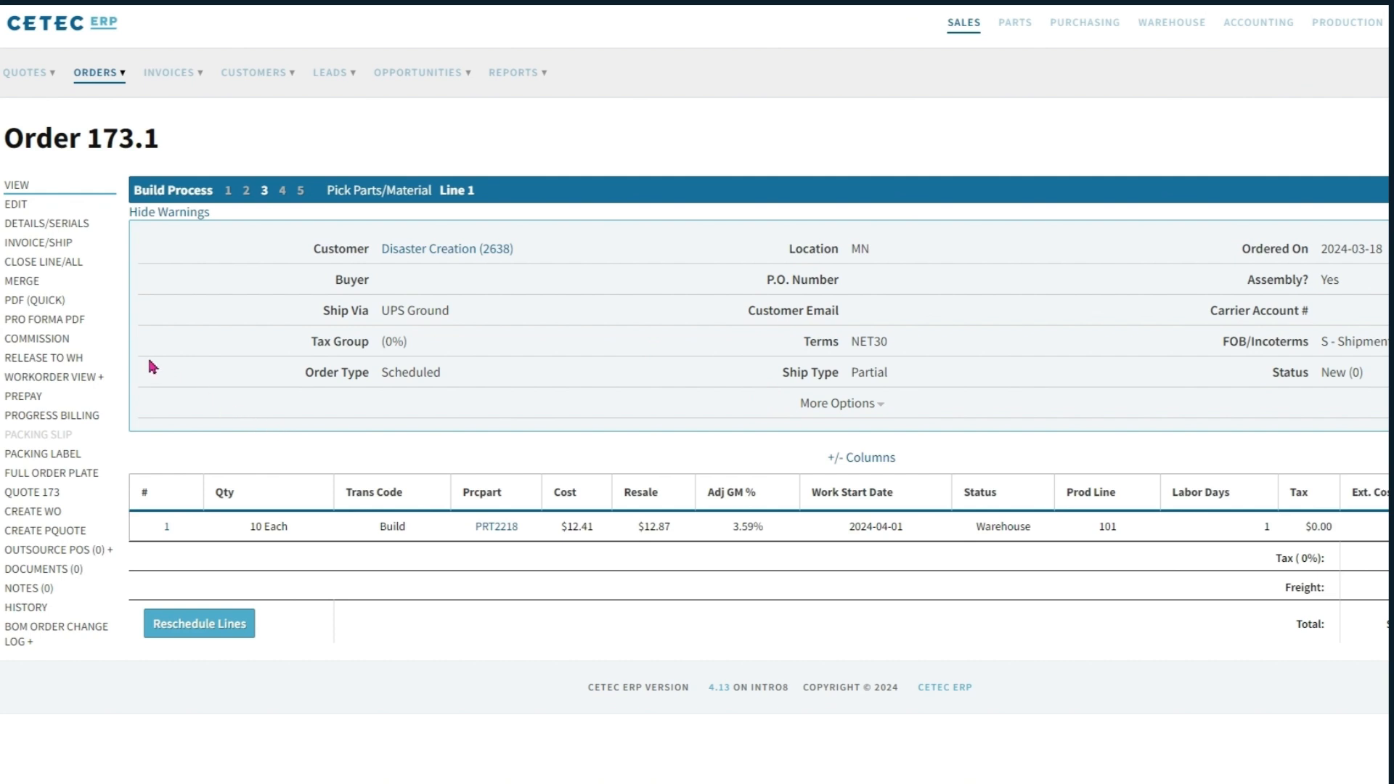
pyautogui.click(101, 379)
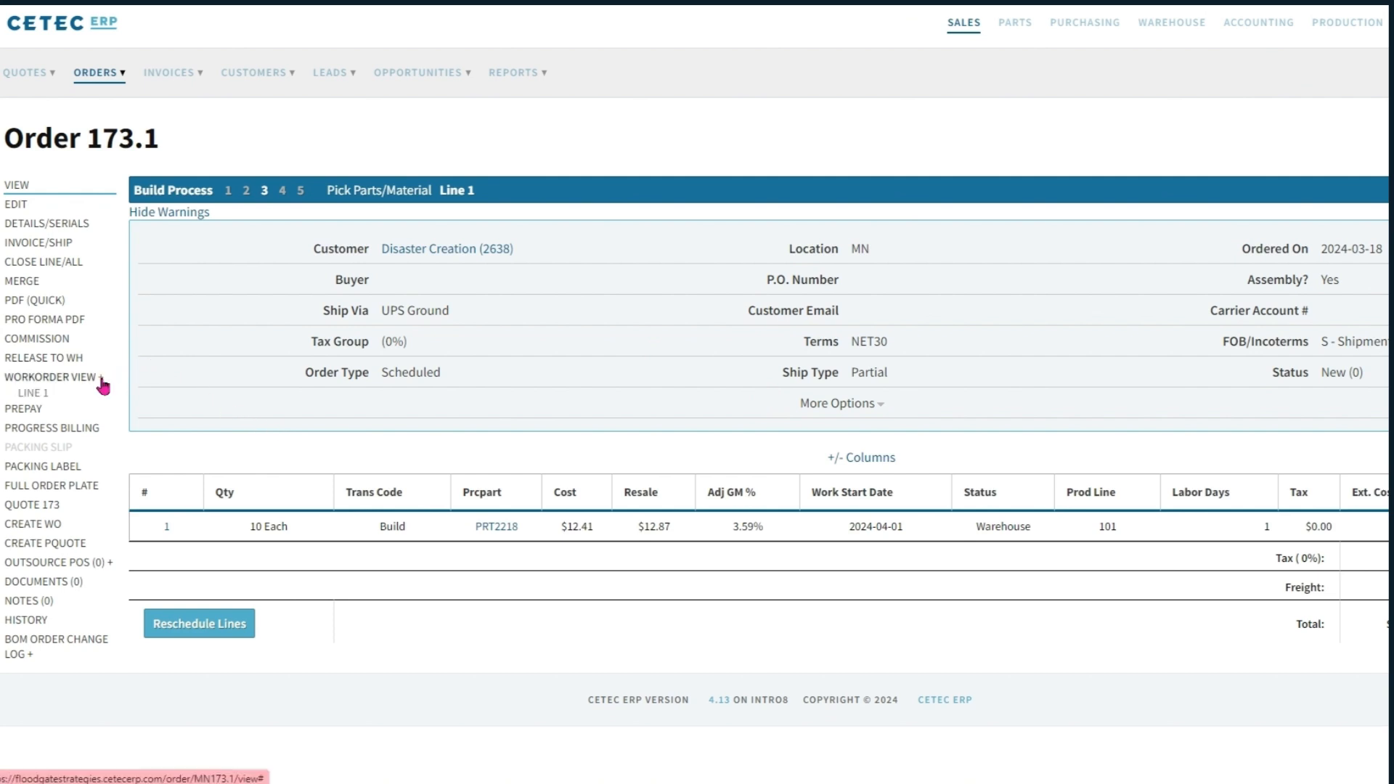
pyautogui.click(40, 396)
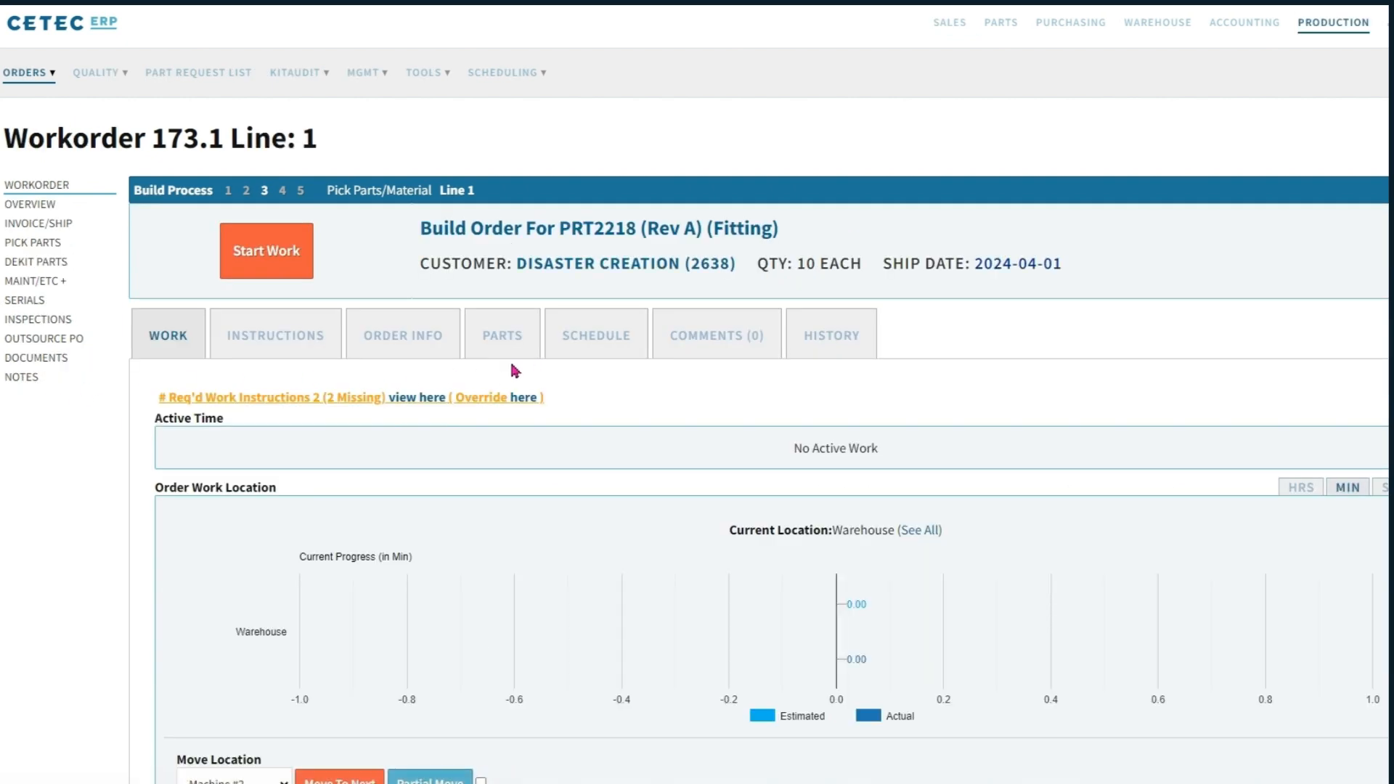
# Step: Review the Machine #2 operations in the workorder's instructions
pyautogui.click(292, 341)
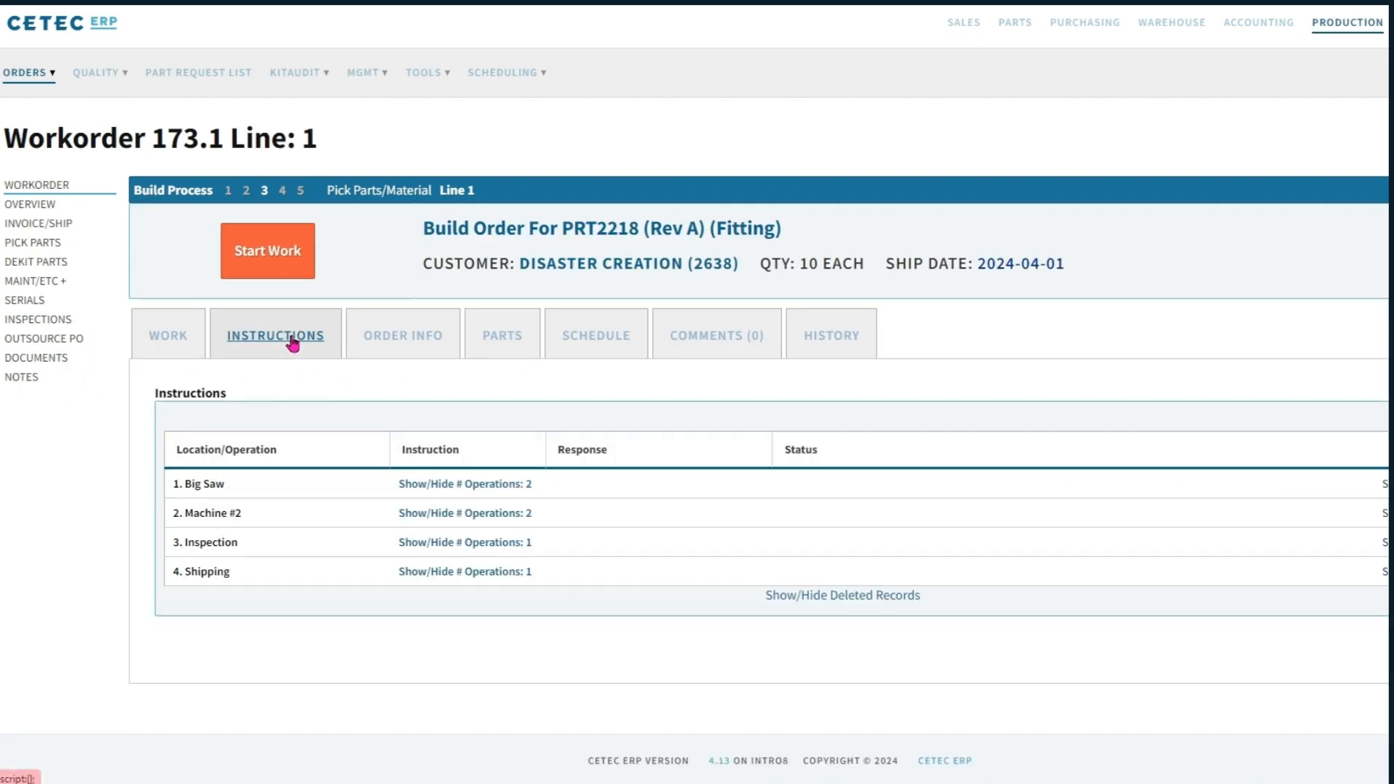
pyautogui.click(414, 517)
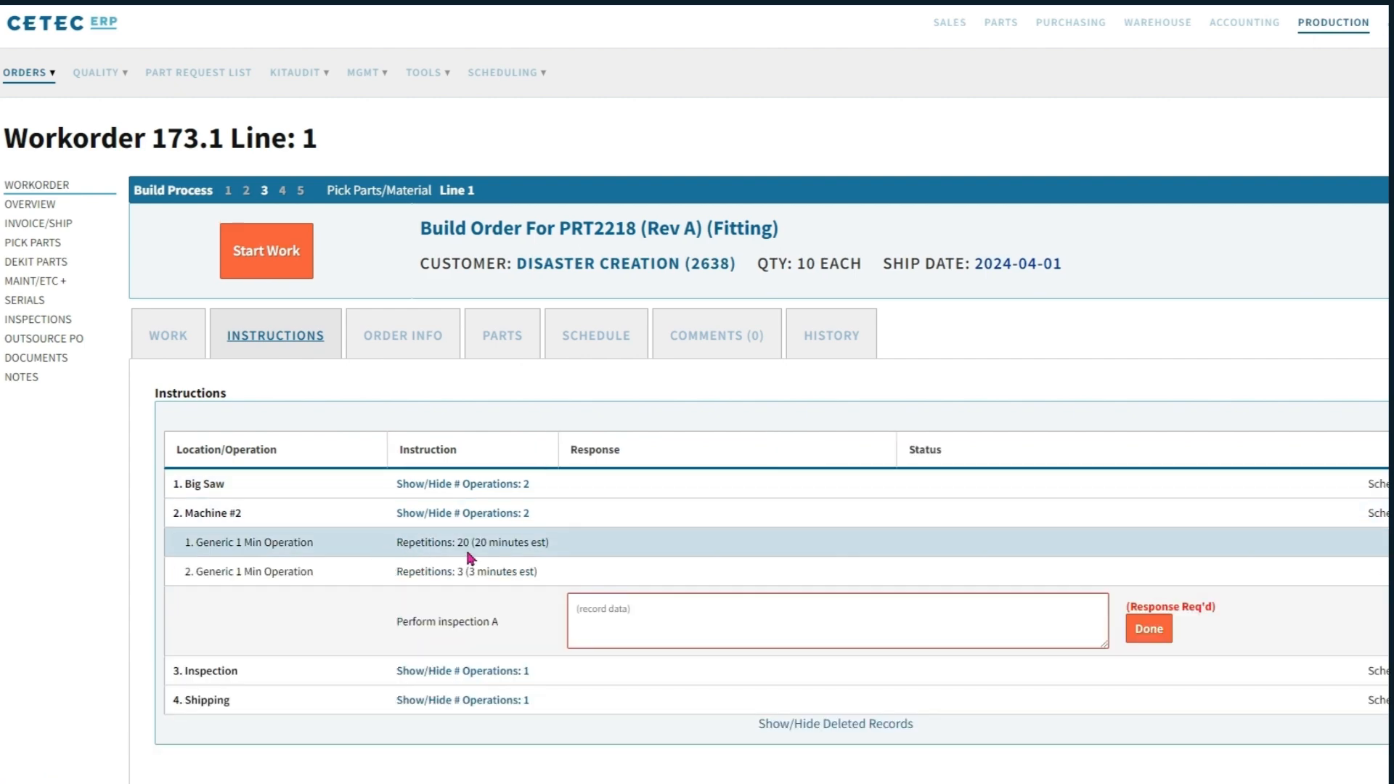
# Step: Open the workorder's schedule and sort the schedule entries by work start
pyautogui.click(602, 341)
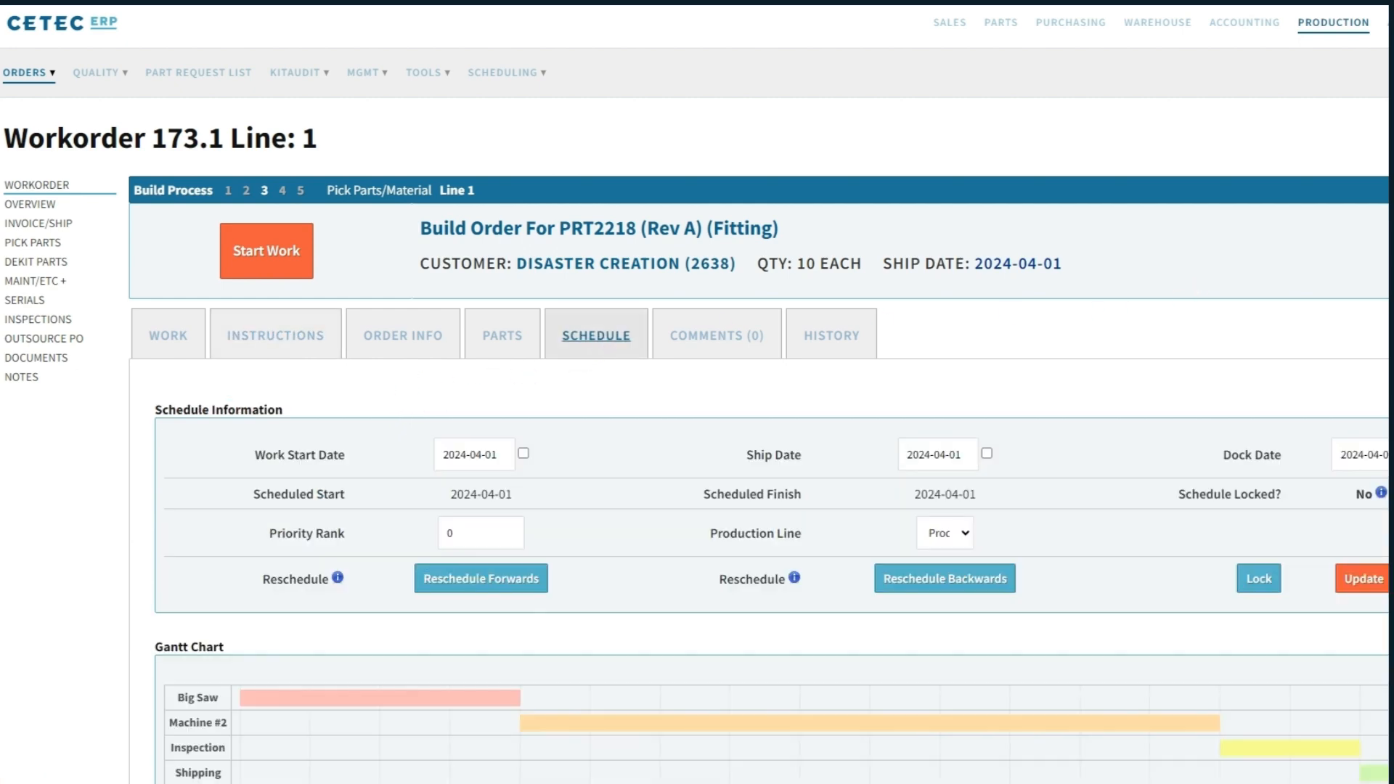
pyautogui.scroll(-5, 697, 392)
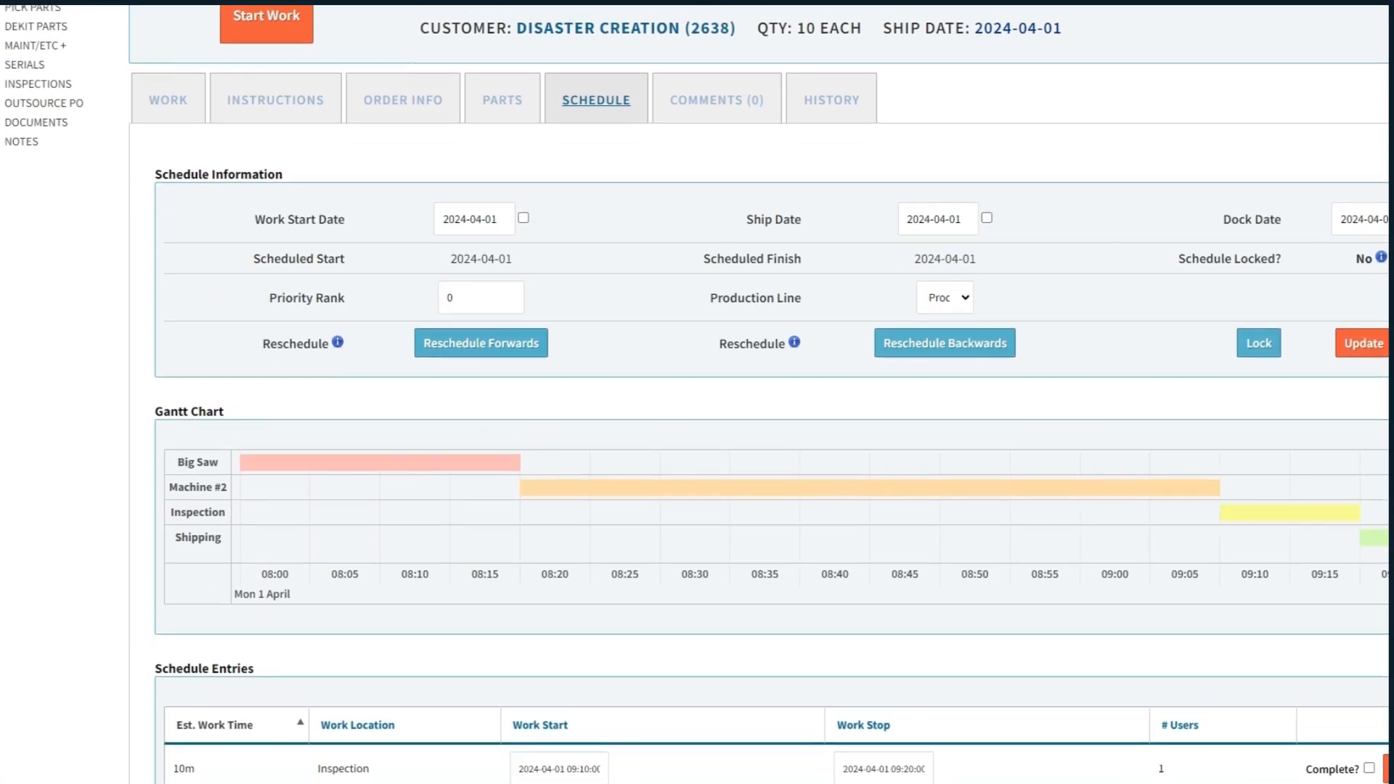
pyautogui.scroll(-2, 697, 392)
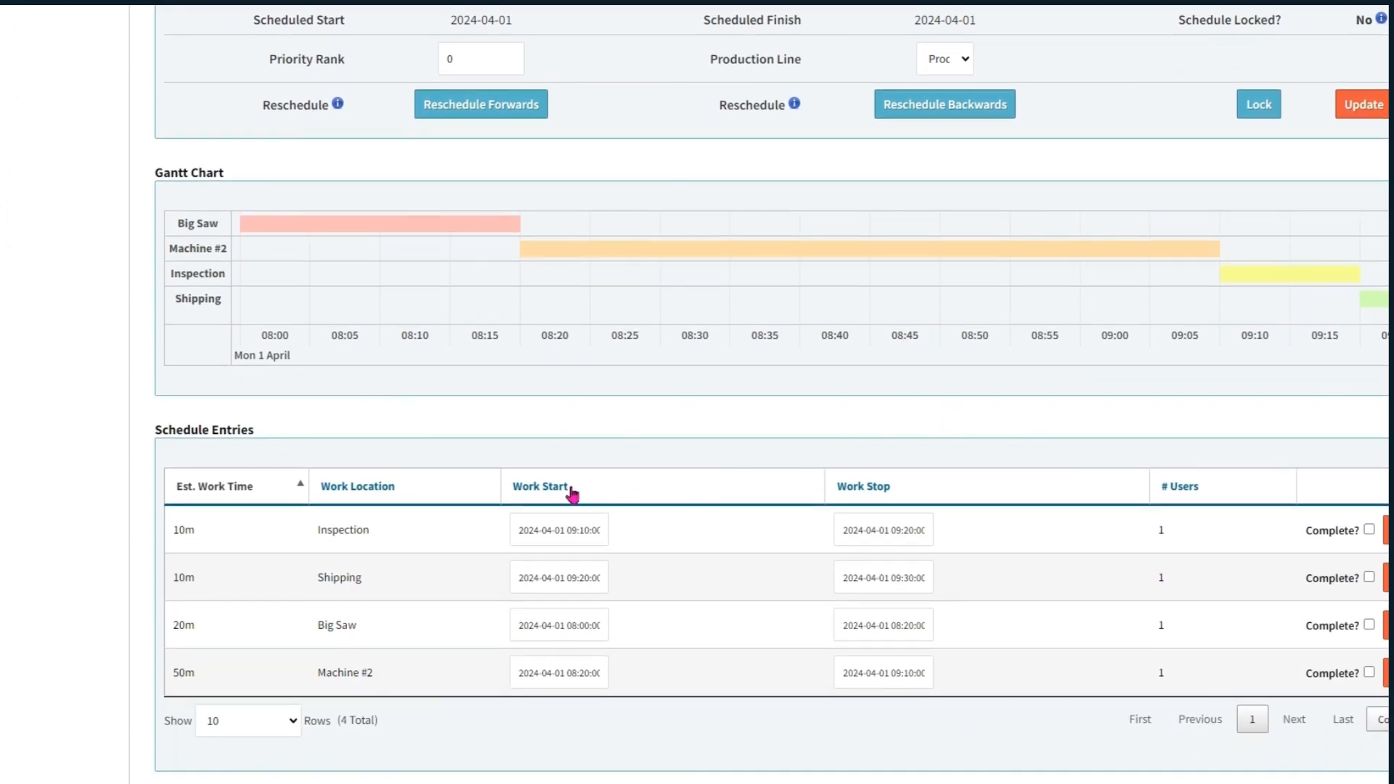
pyautogui.click(815, 492)
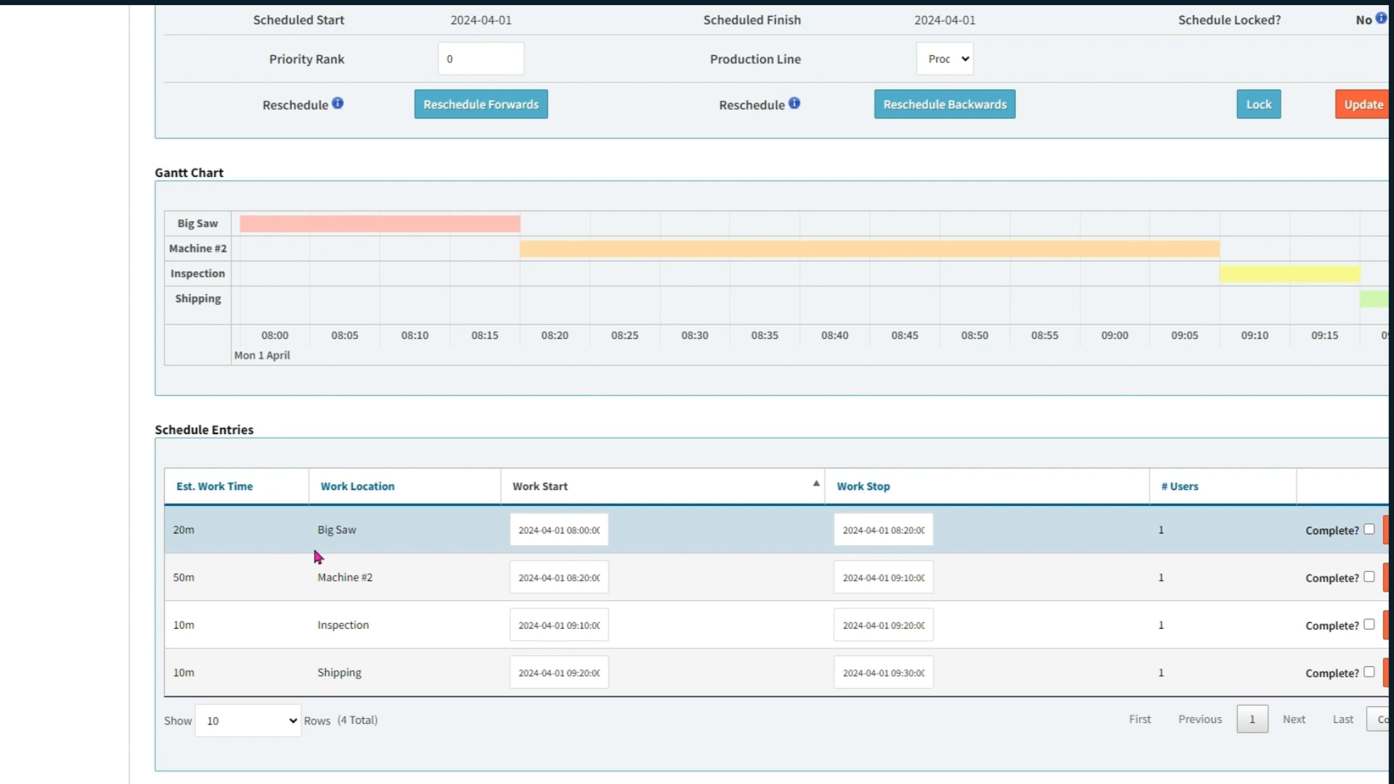
# Step: Move the Machine #2 bar in the workorder's Gantt chart so it starts at 08:00 alongside Big Saw
pyautogui.click(566, 254)
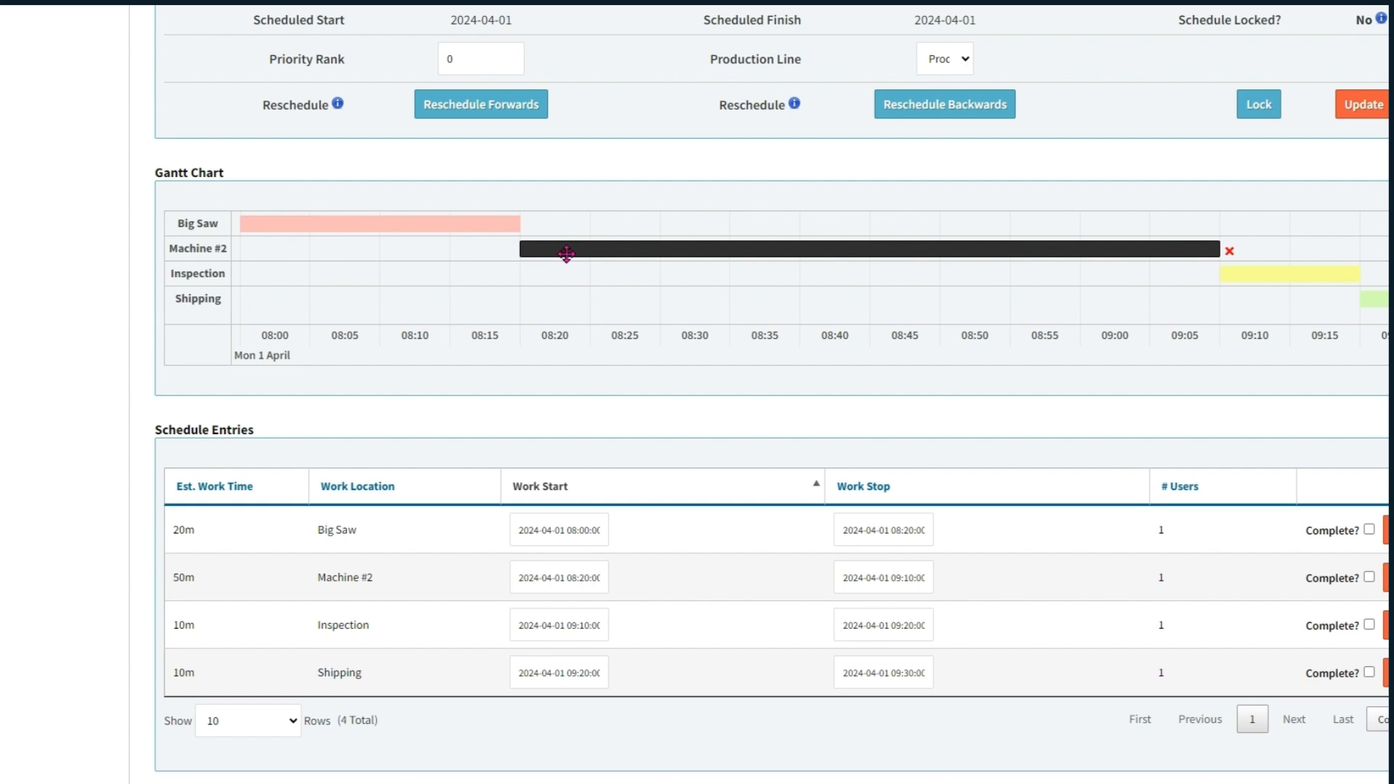
pyautogui.click(567, 254)
pyautogui.click(540, 256)
pyautogui.moveTo(540, 256); pyautogui.dragTo(254, 251)
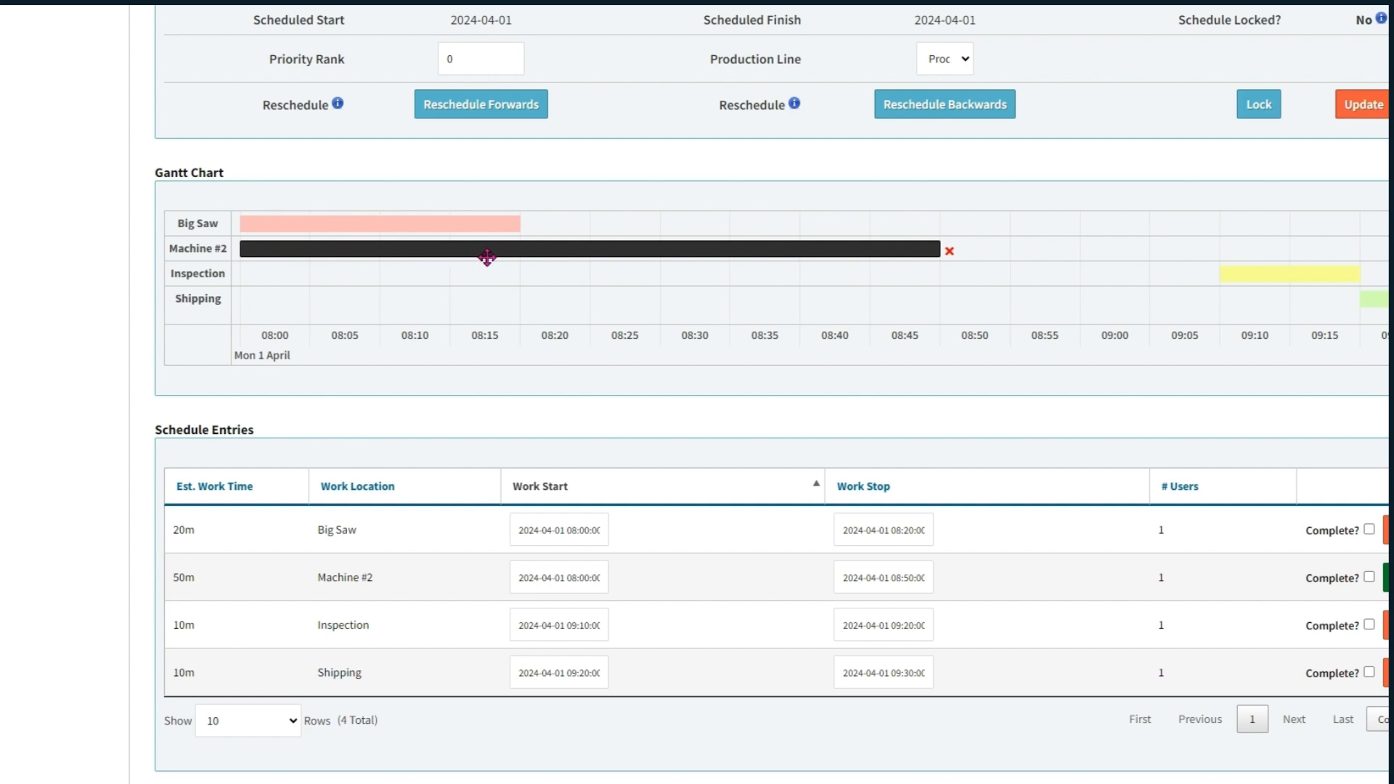
pyautogui.click(530, 280)
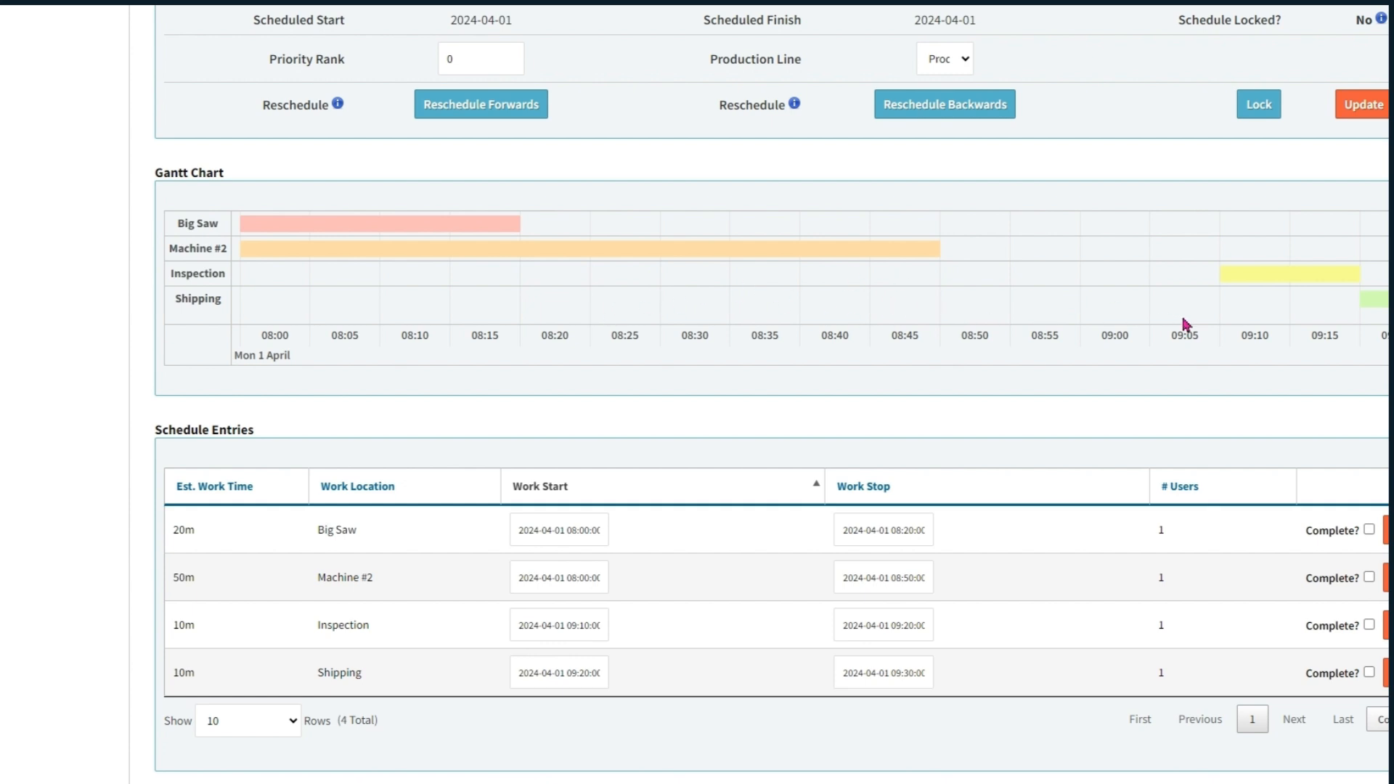
# Step: Move the Inspection bar in the workorder's Gantt chart so it starts at 08:51, after Machine #2
pyautogui.click(1245, 280)
pyautogui.click(1224, 285)
pyautogui.click(1244, 280)
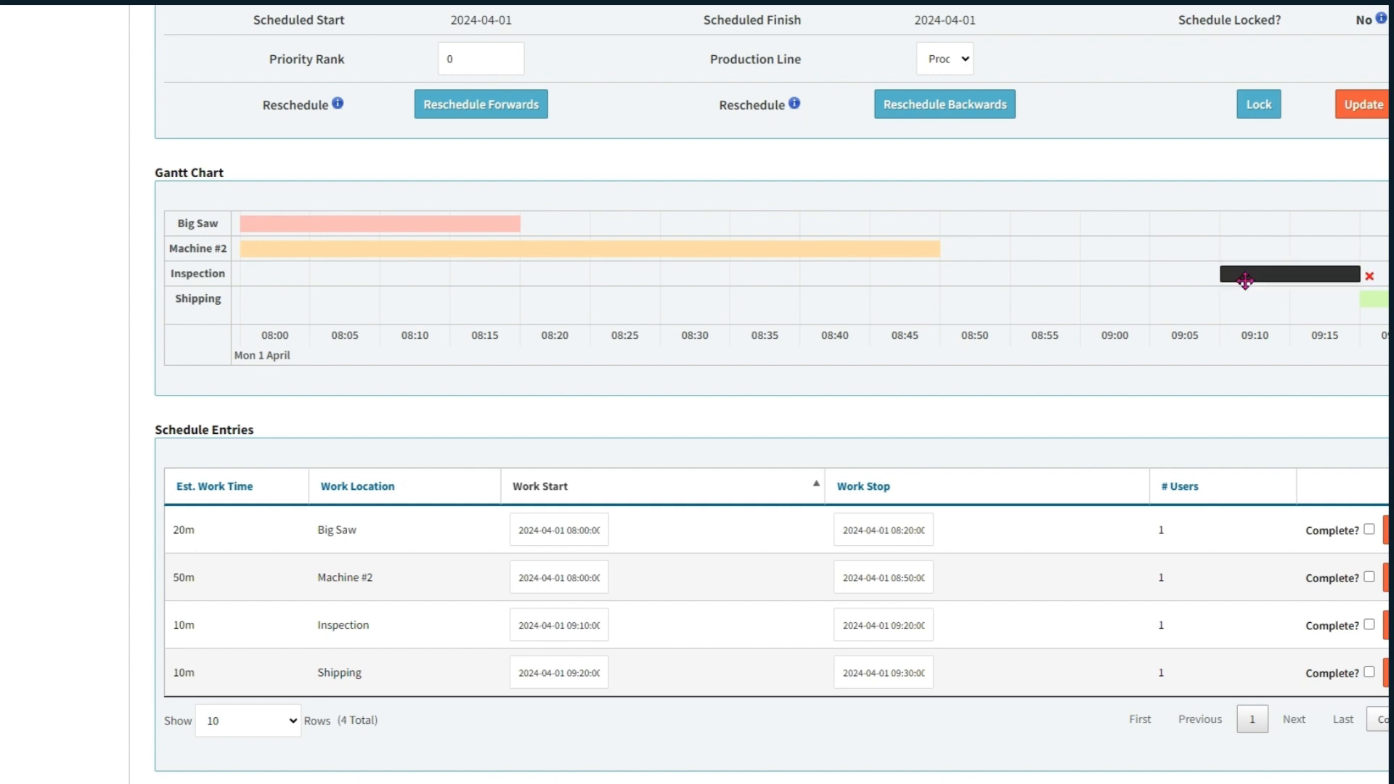
pyautogui.moveTo(1245, 280); pyautogui.dragTo(962, 274)
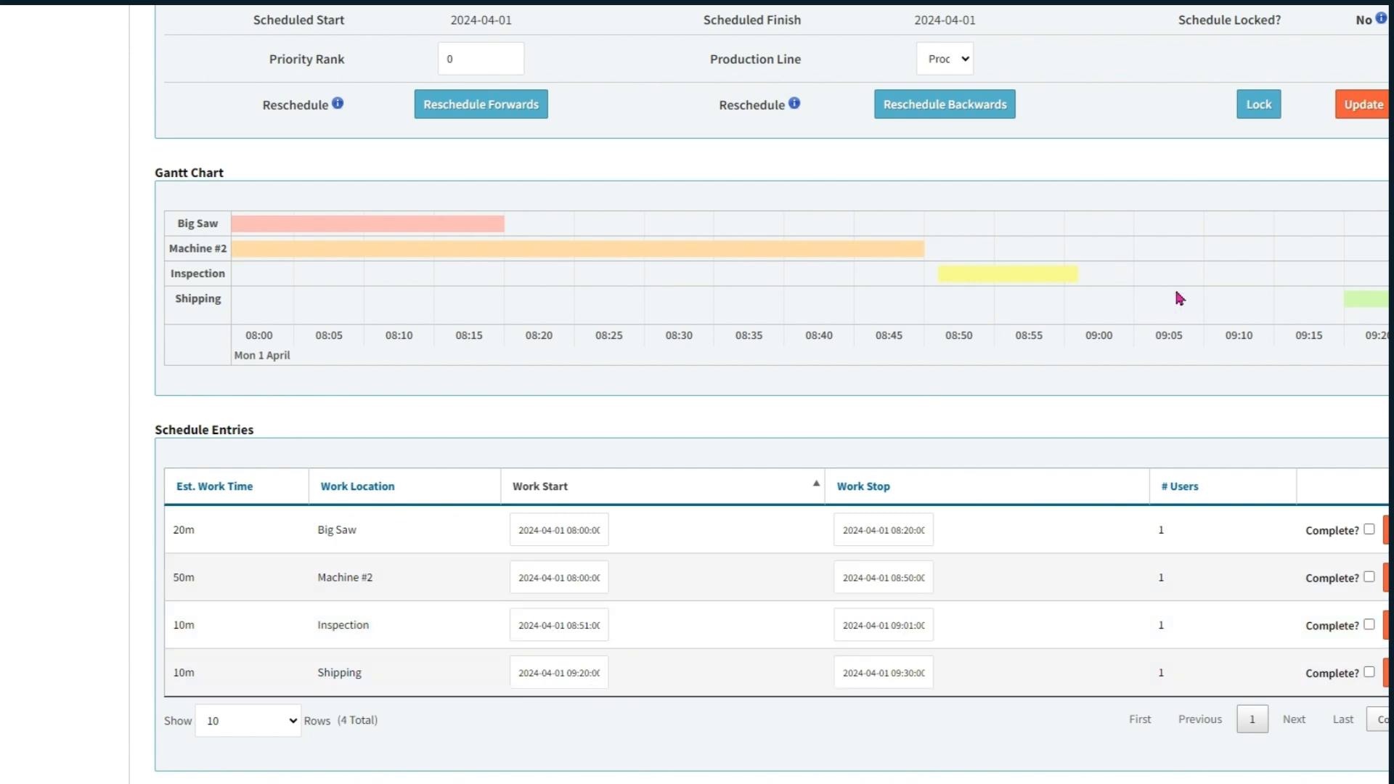
# Step: Set the Shipping schedule entry to start at 09:02 and stop at 09:12, and save the entry
pyautogui.click(591, 672)
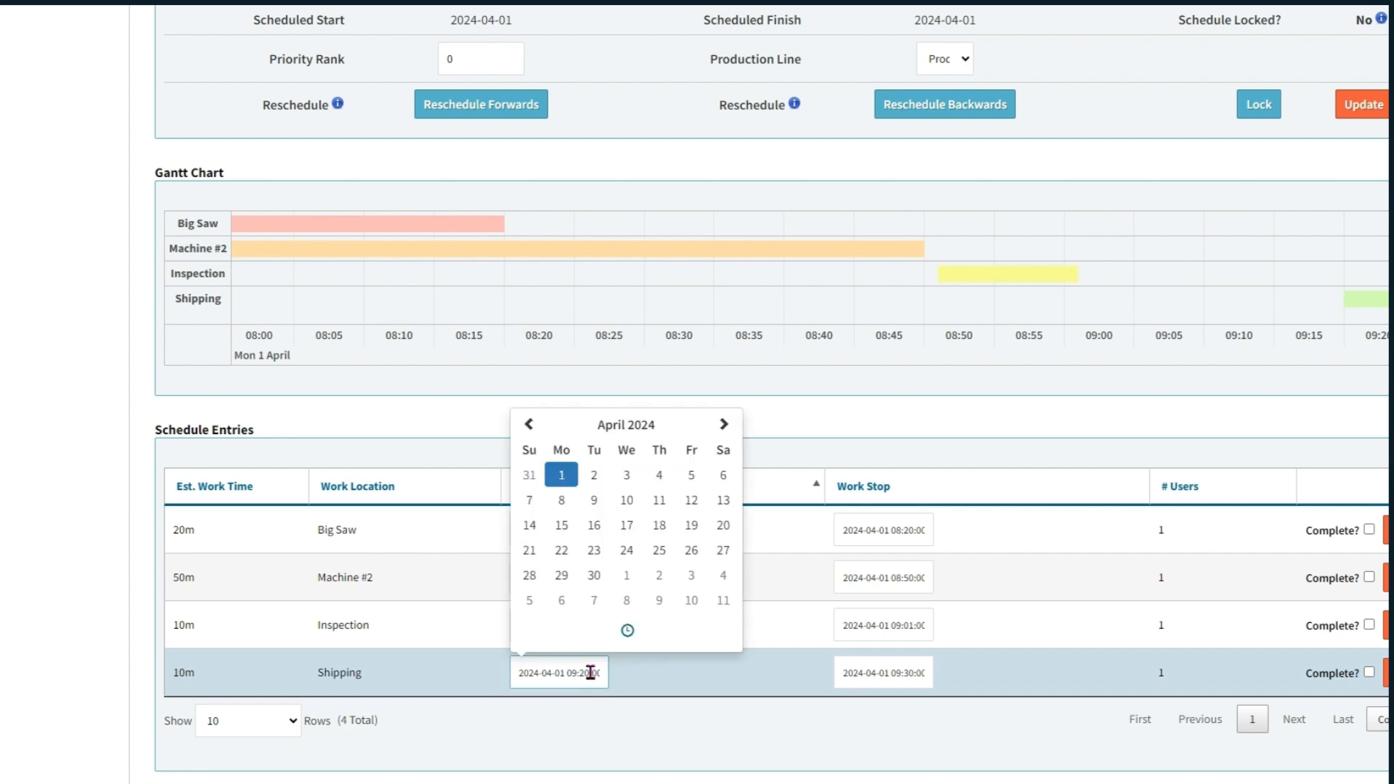
pyautogui.press('BackSpace')
pyautogui.press('BackSpace')
pyautogui.write('02')
pyautogui.click(915, 674)
pyautogui.press('BackSpace')
pyautogui.write('12')
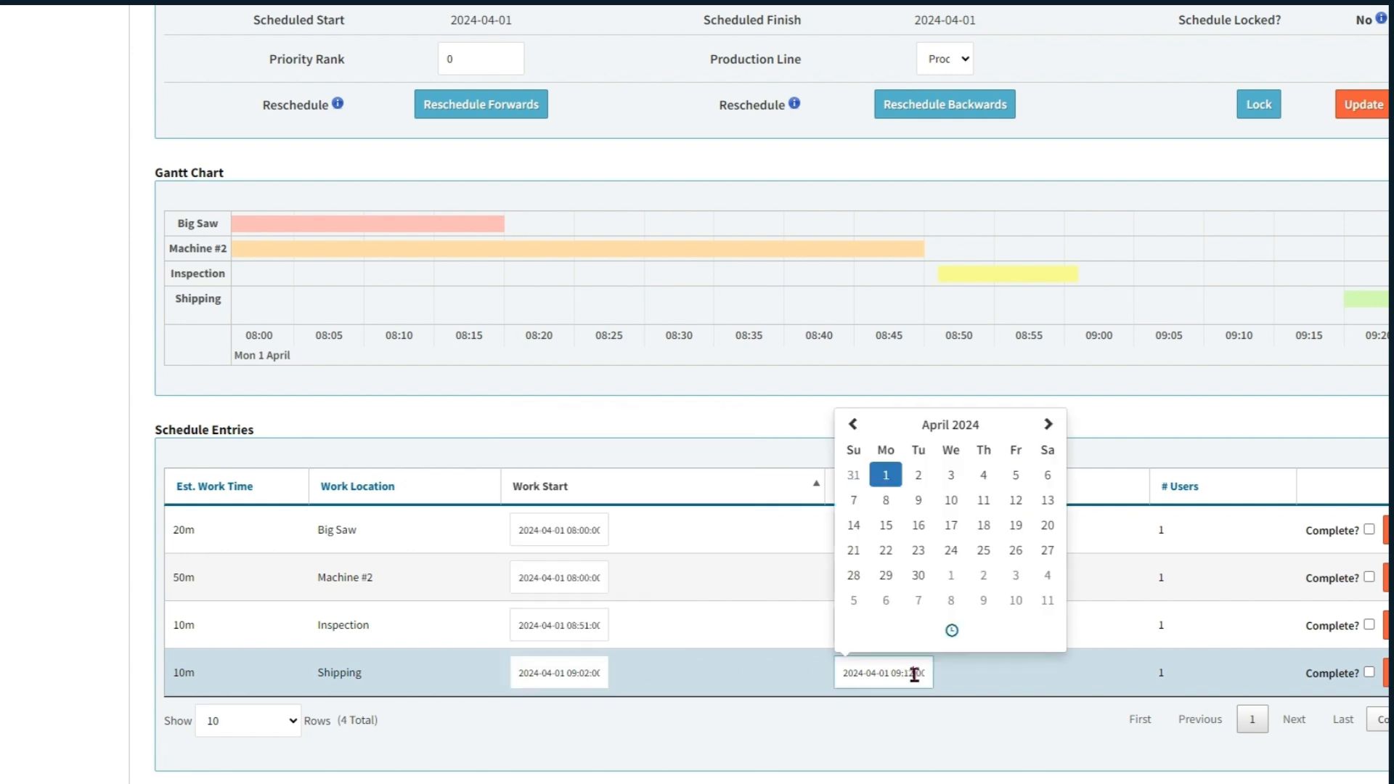
pyautogui.click(990, 679)
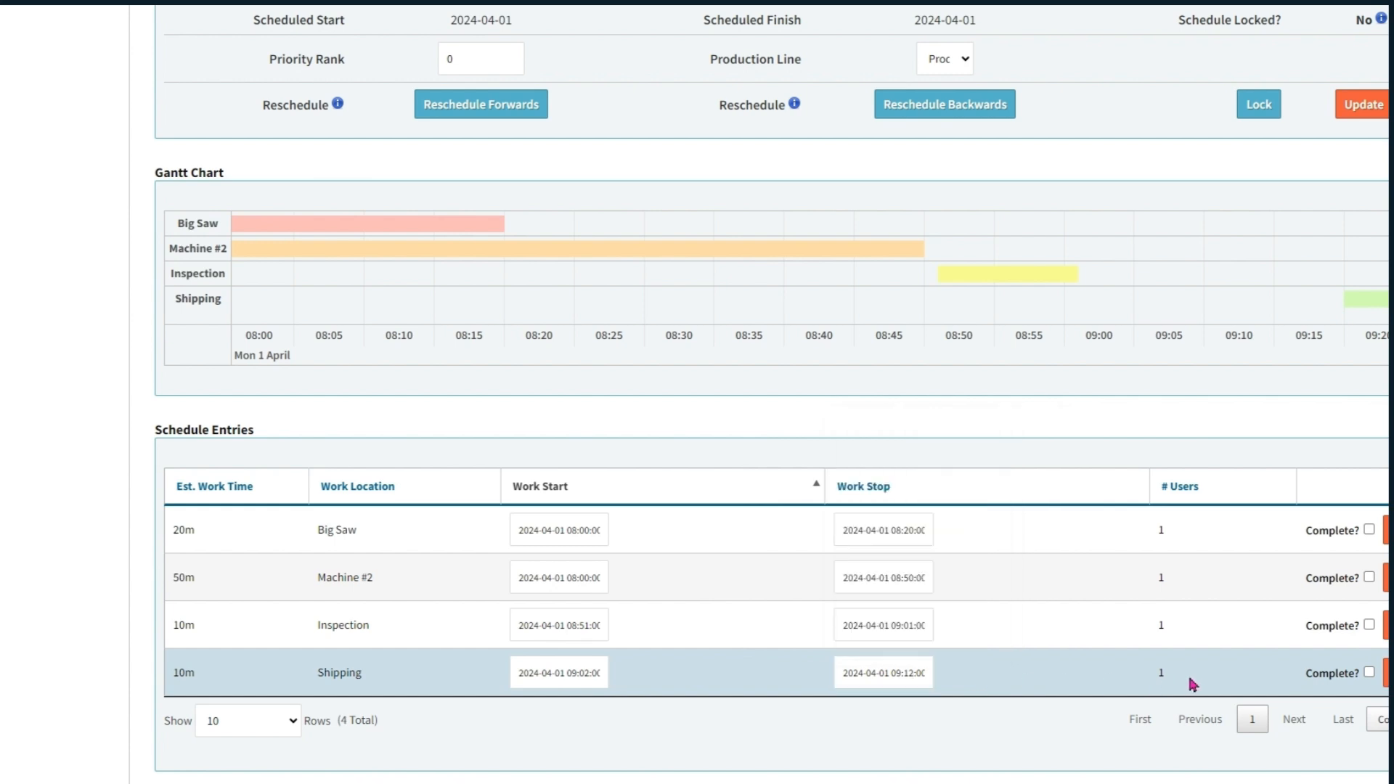
pyautogui.click(1386, 673)
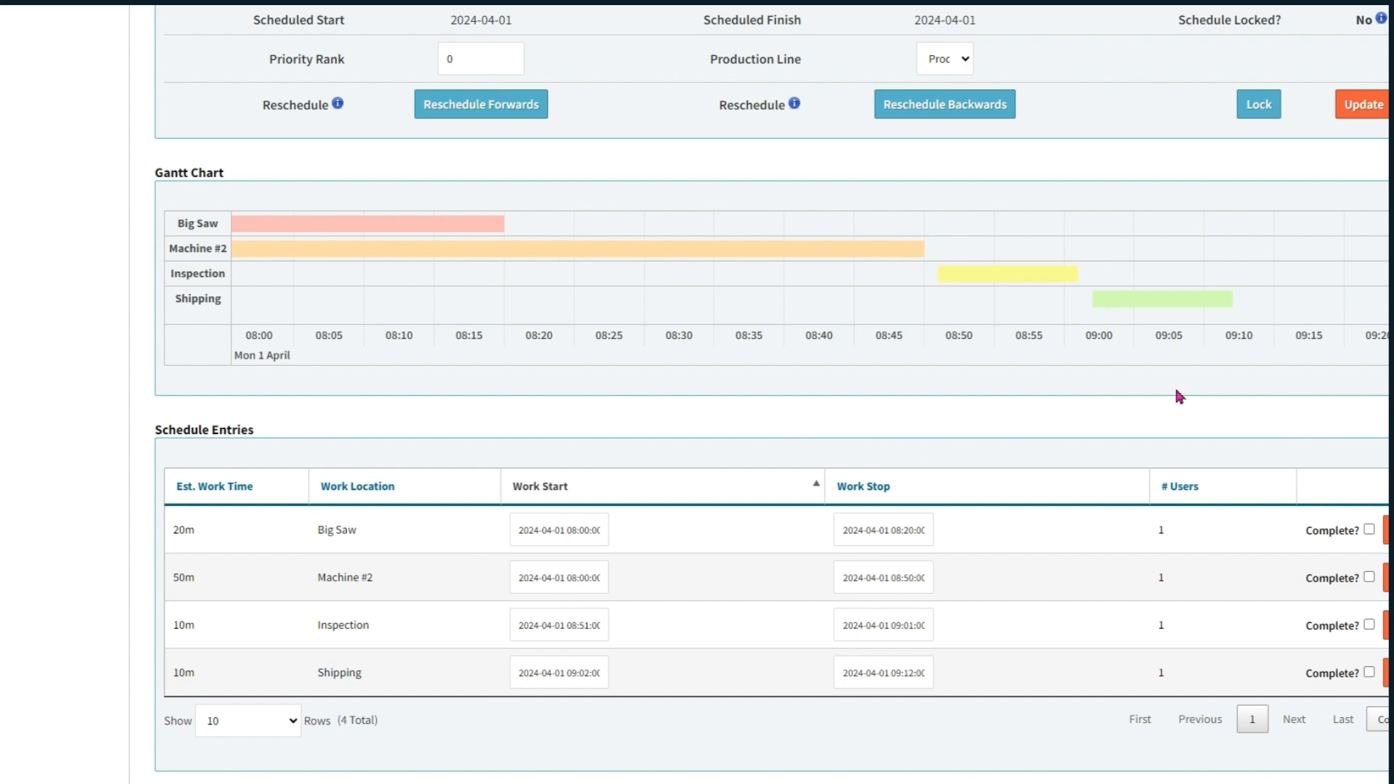
# Step: View the workorder's active time and current work location
pyautogui.scroll(4, 697, 392)
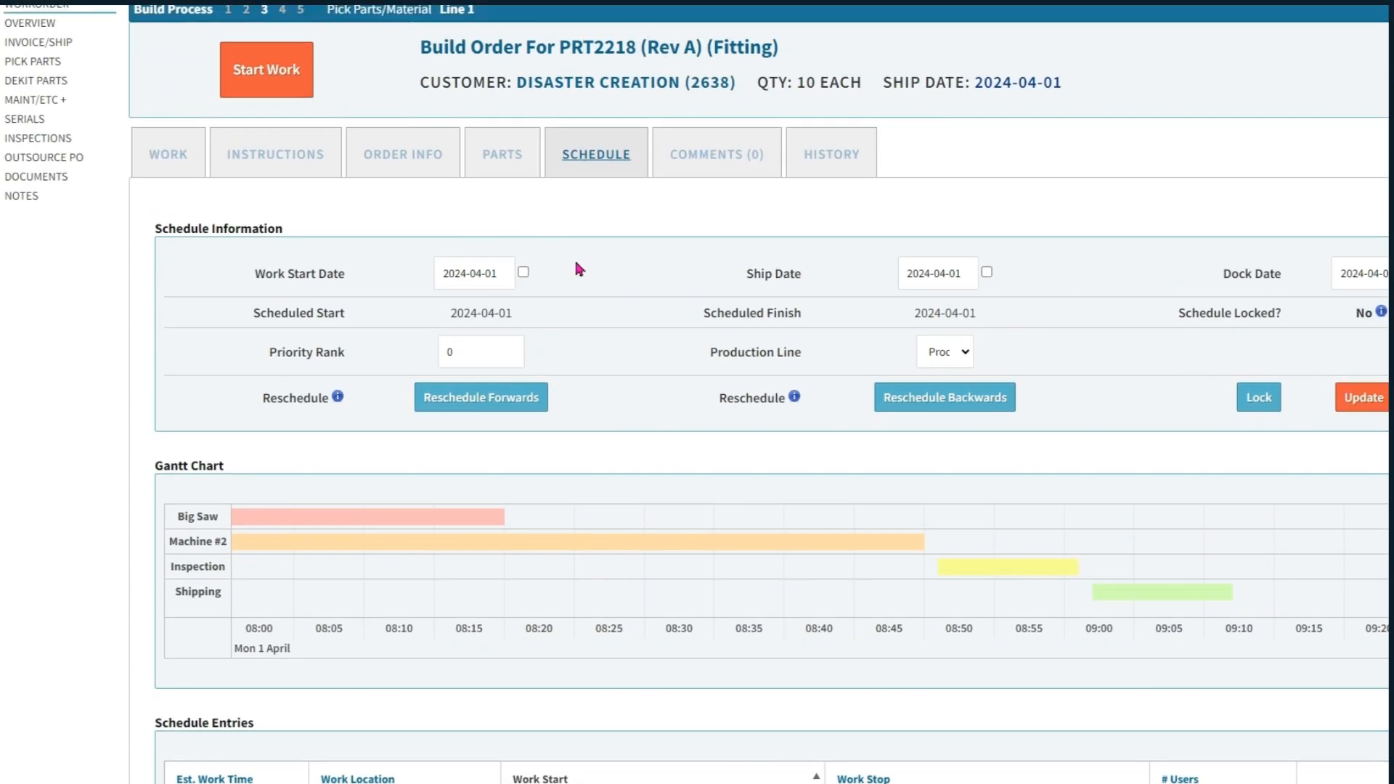
pyautogui.click(180, 166)
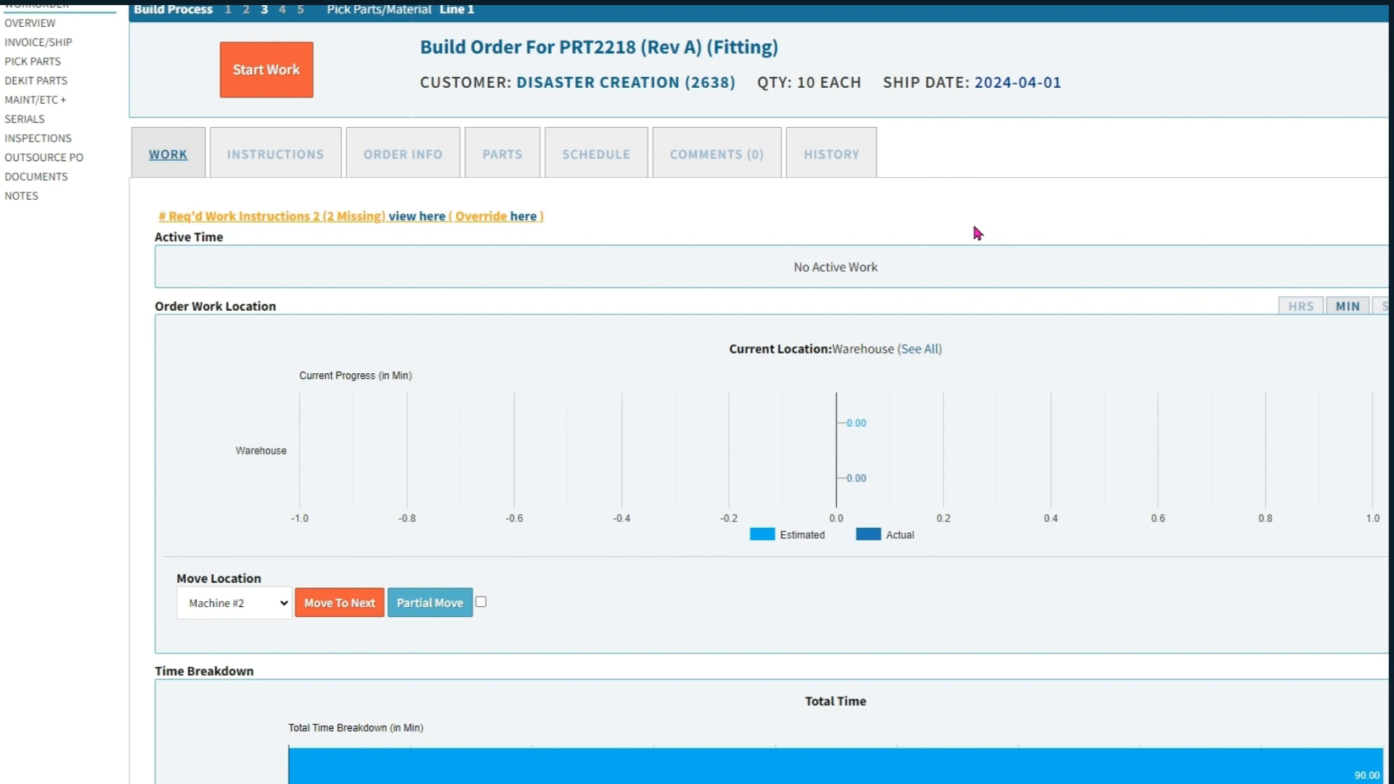
pyautogui.scroll(3, 697, 392)
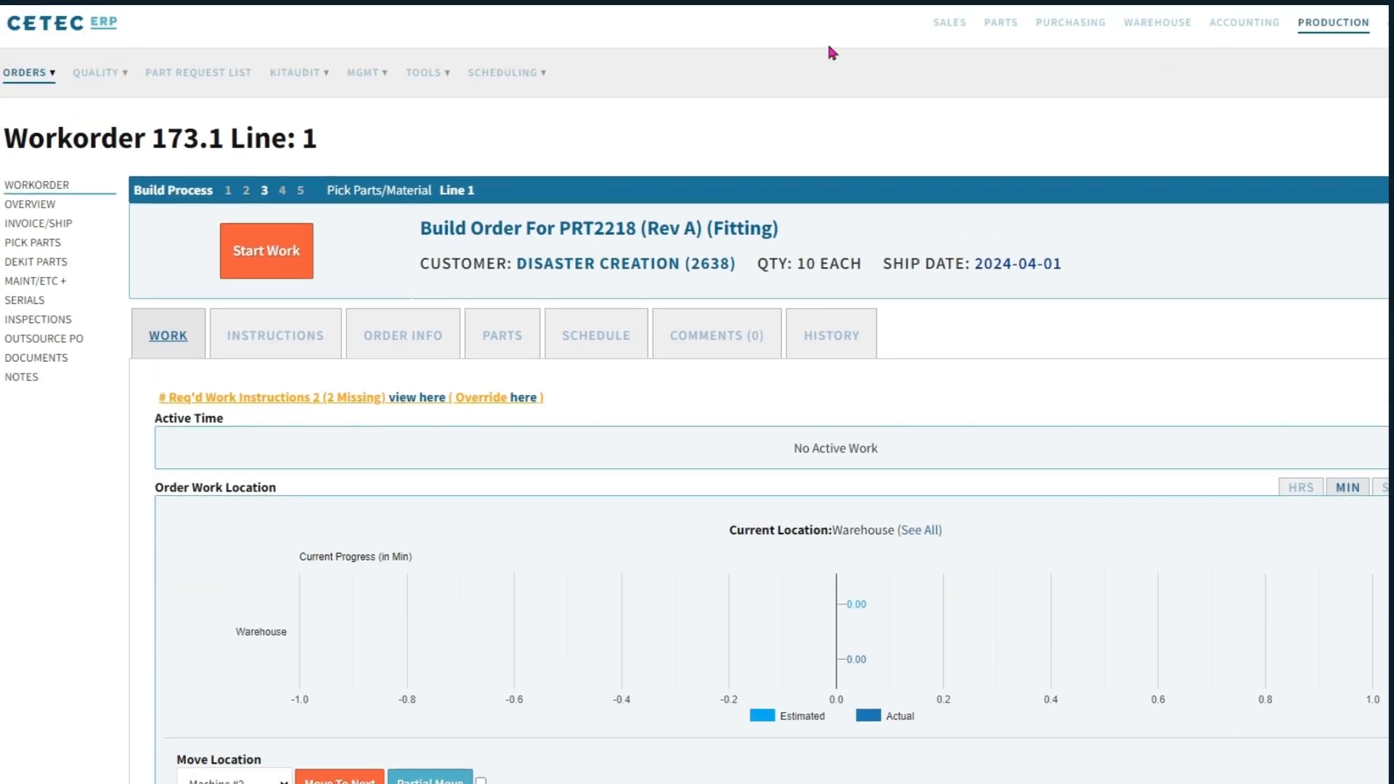
# Step: Reopen the planning Gantt chart and set its start date to 2024-04-01
pyautogui.click(520, 76)
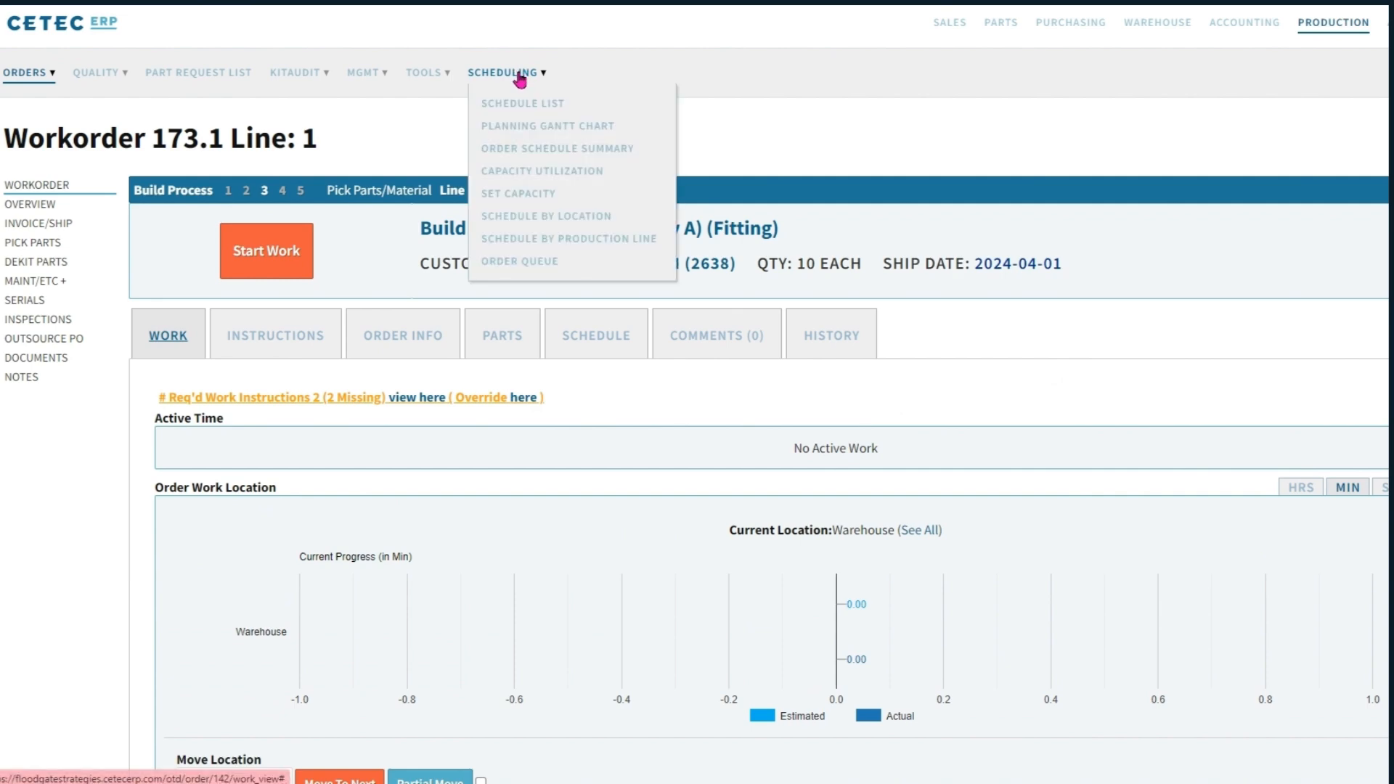
pyautogui.click(524, 127)
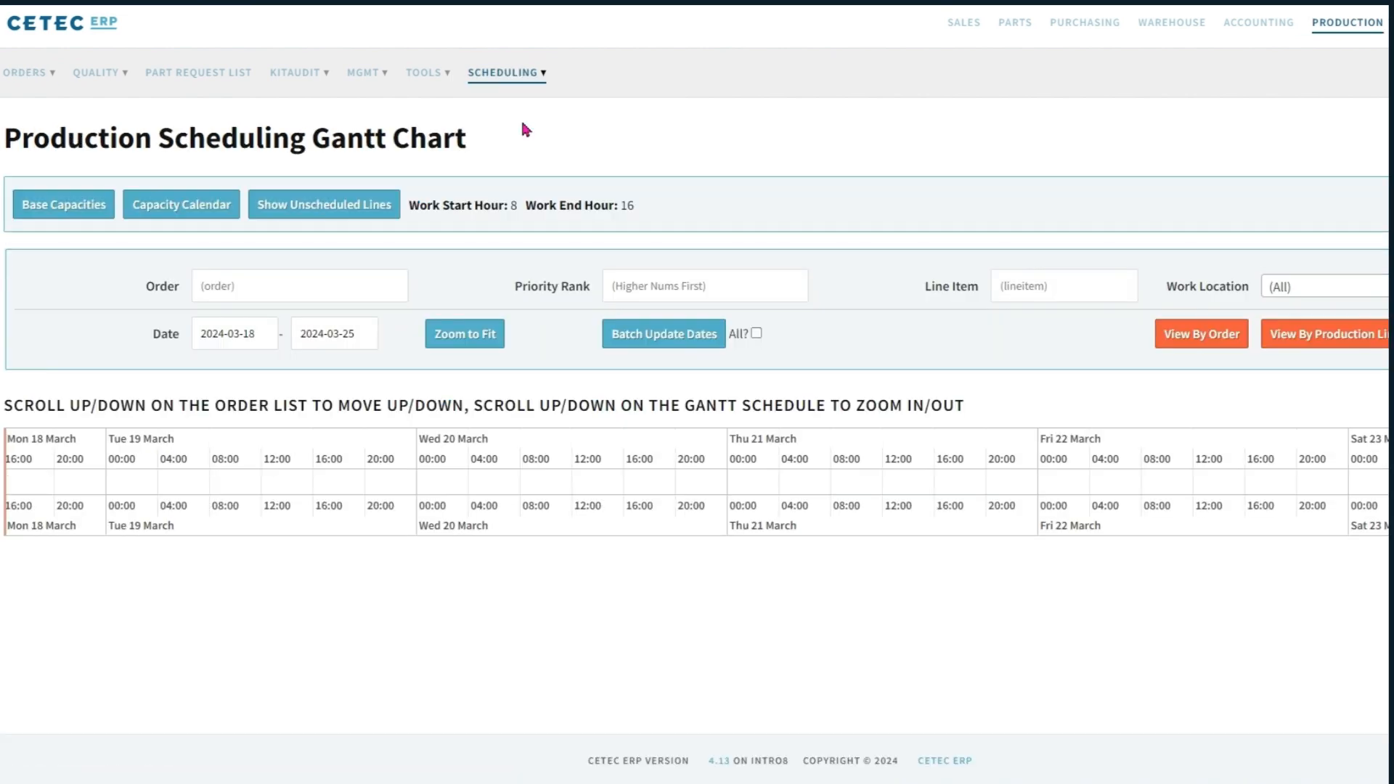
pyautogui.click(259, 335)
pyautogui.press('BackSpace')
pyautogui.press('BackSpace')
pyautogui.press('BackSpace')
pyautogui.write('4-01')
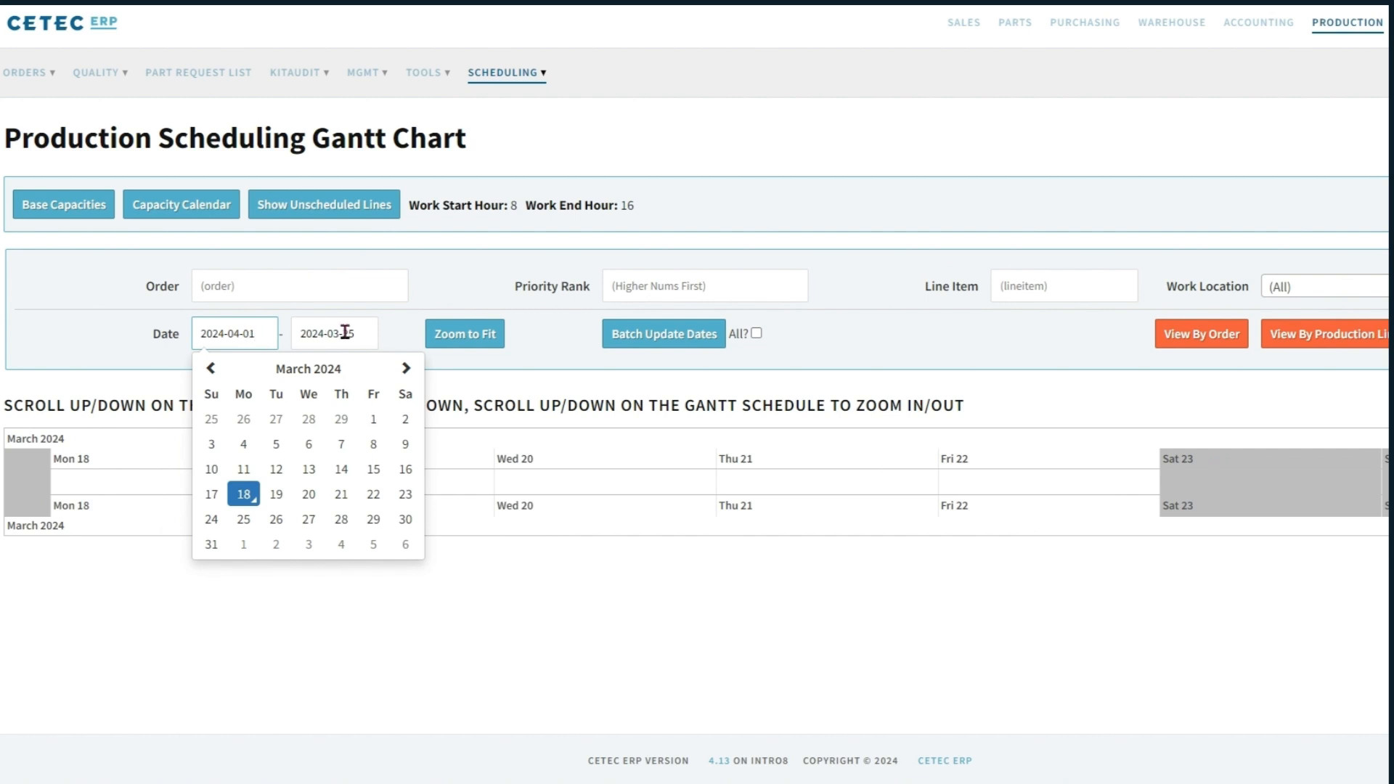
# Step: Set the Gantt chart's end date to 2024-04-02 and display the schedule by order
pyautogui.click(368, 332)
pyautogui.press('BackSpace')
pyautogui.press('BackSpace')
pyautogui.press('BackSpace')
pyautogui.press('BackSpace')
pyautogui.write('4')
pyautogui.write('-02')
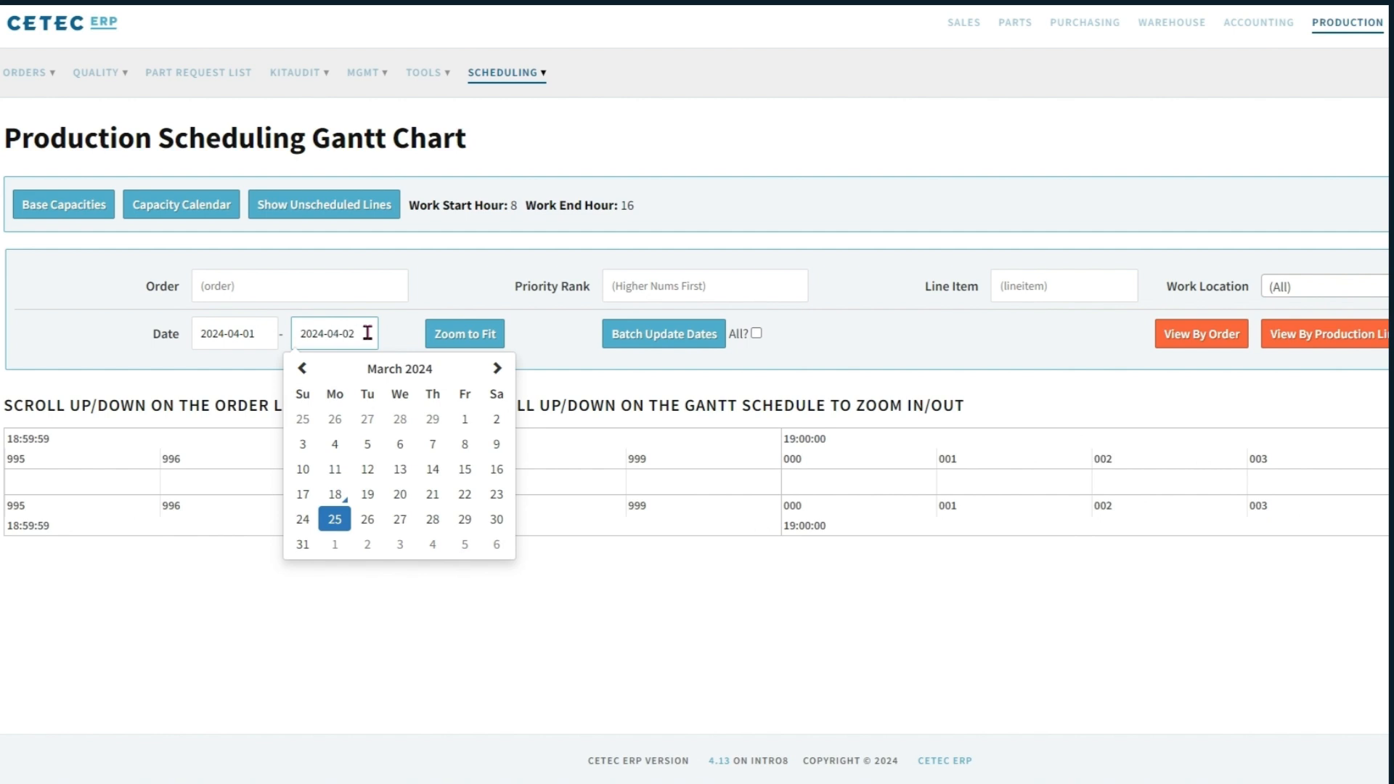
pyautogui.click(577, 337)
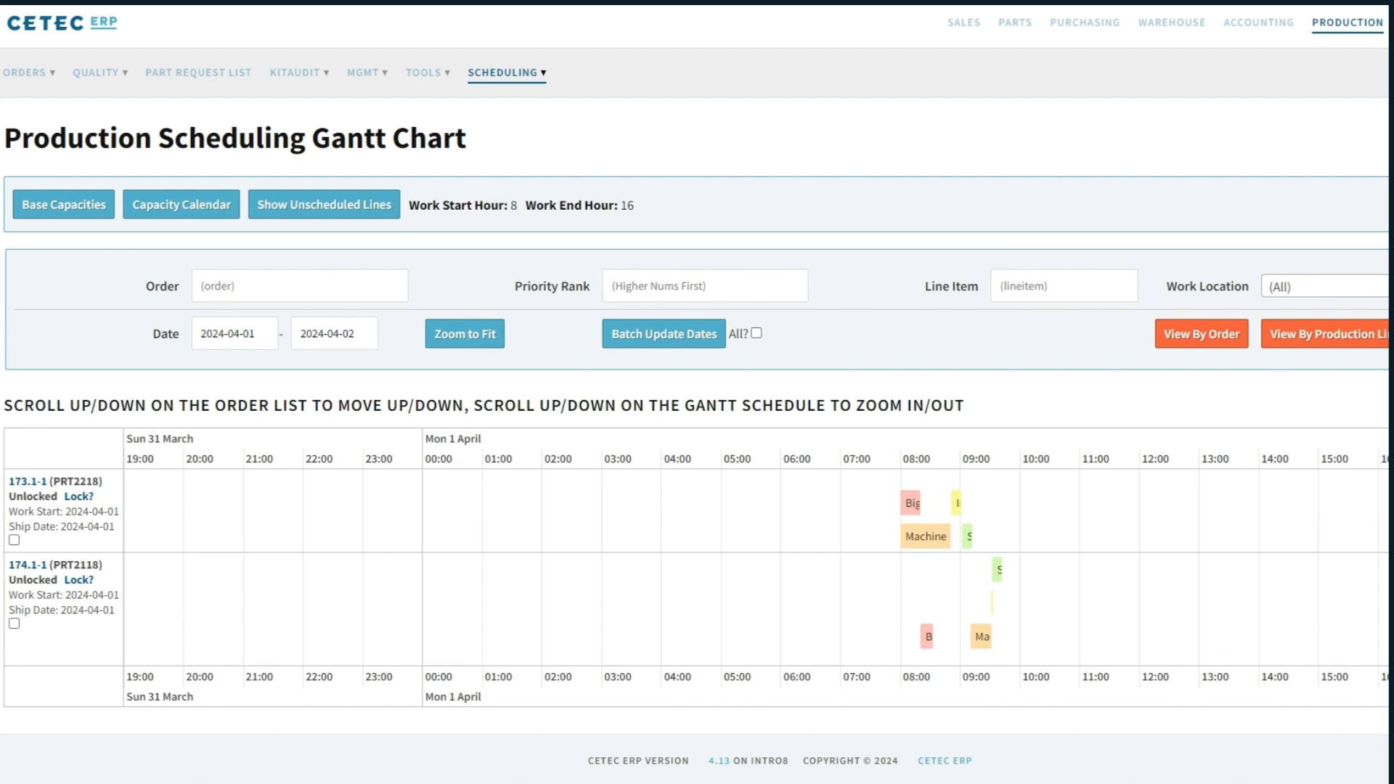
# Step: Fit the chart to the scheduled work and move order 174.1's Machine #2 operation to about 08:51, right after order 173.1's Machine #2 operation
pyautogui.click(480, 341)
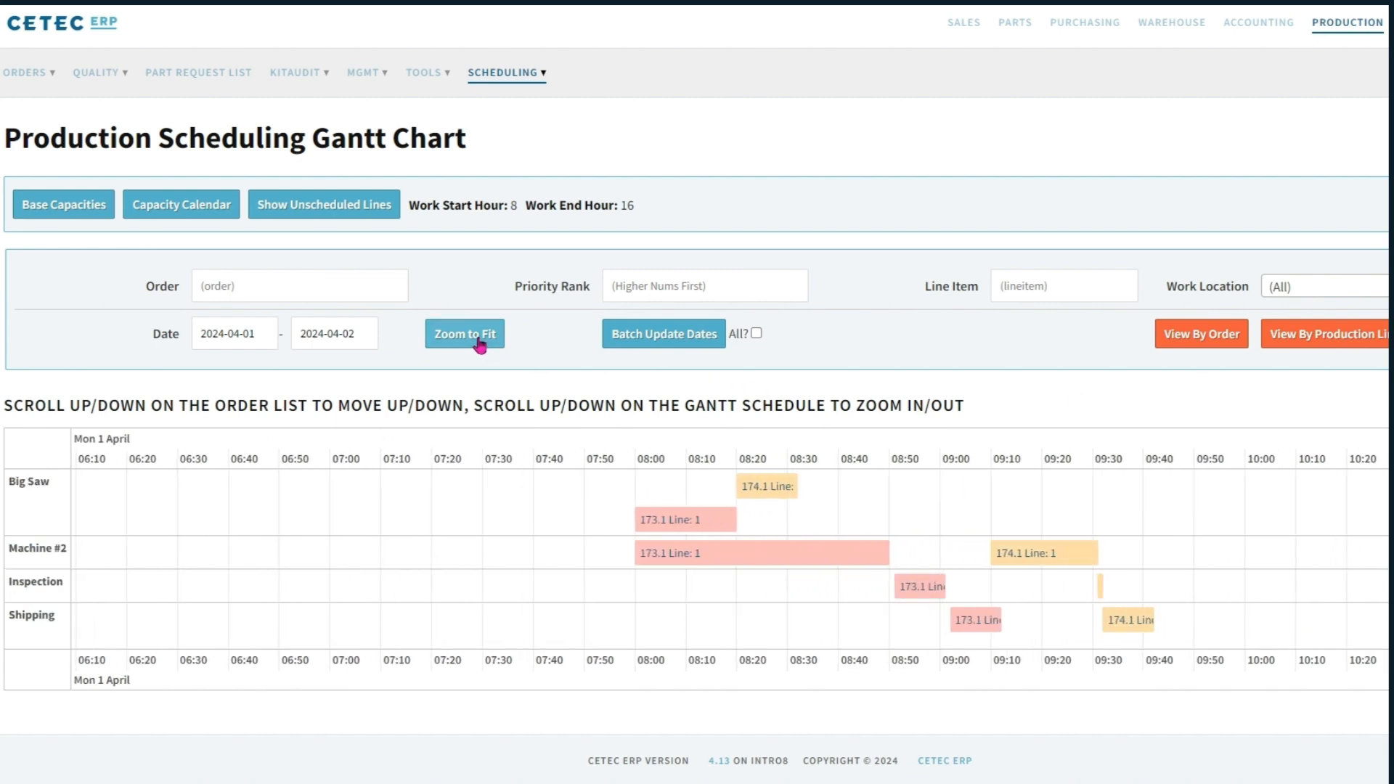
pyautogui.moveTo(296, 546)
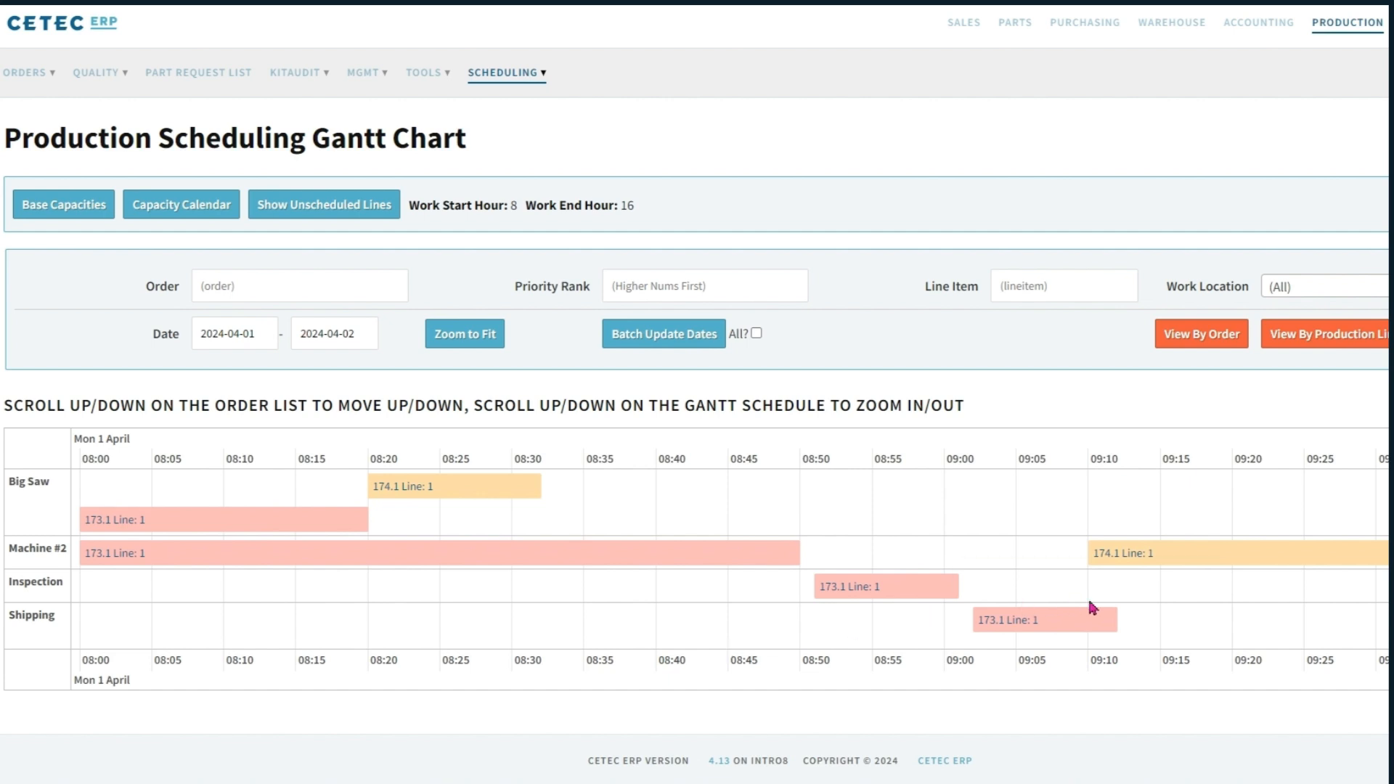
pyautogui.click(1115, 565)
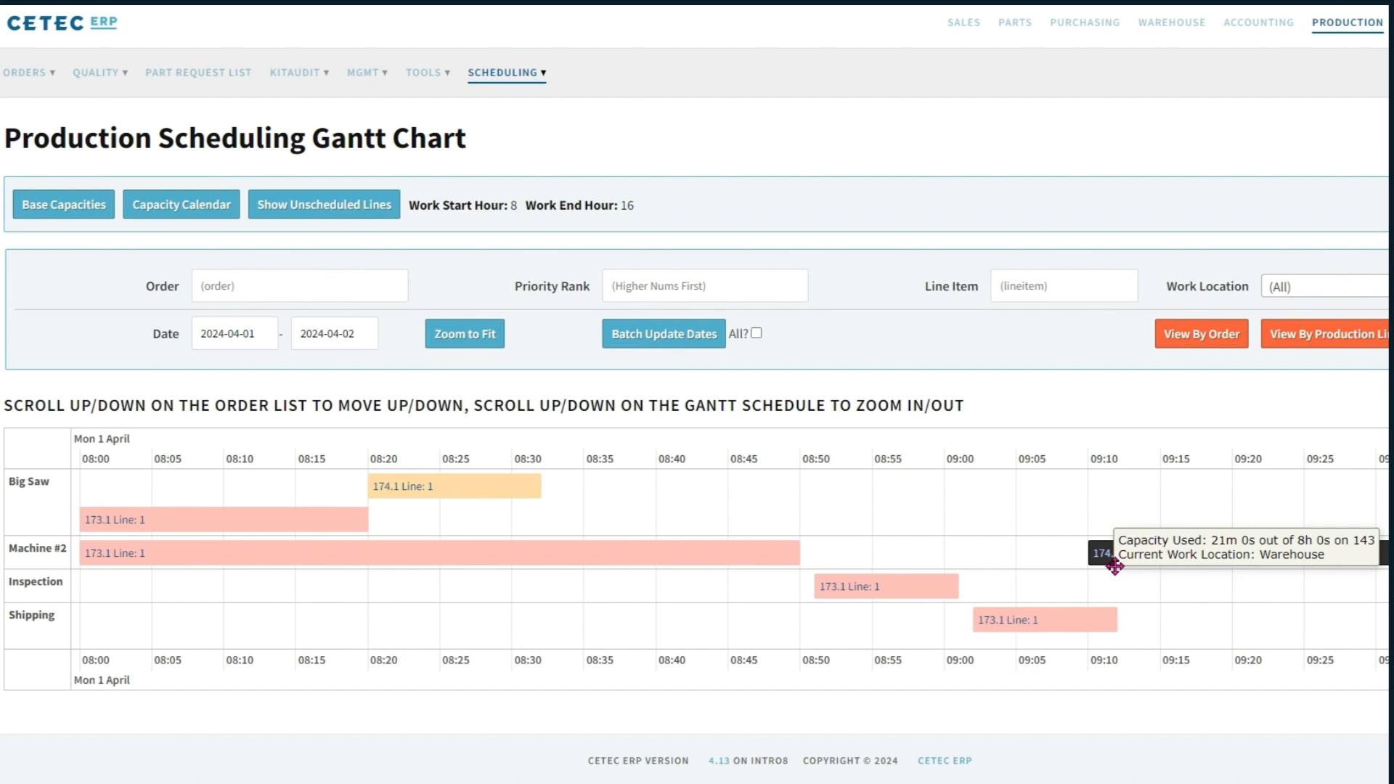
pyautogui.moveTo(1115, 566); pyautogui.dragTo(1085, 567)
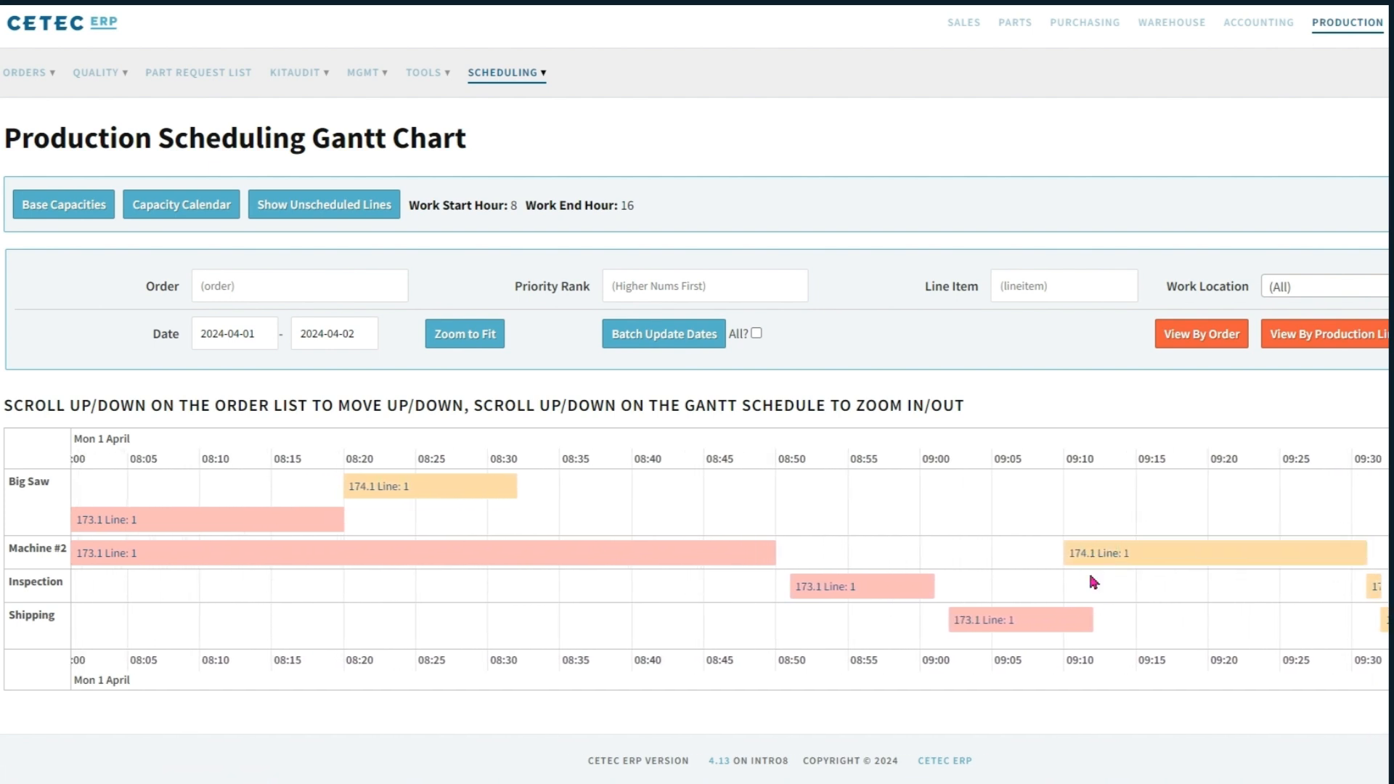
pyautogui.click(1101, 564)
pyautogui.moveTo(1100, 564); pyautogui.dragTo(825, 553)
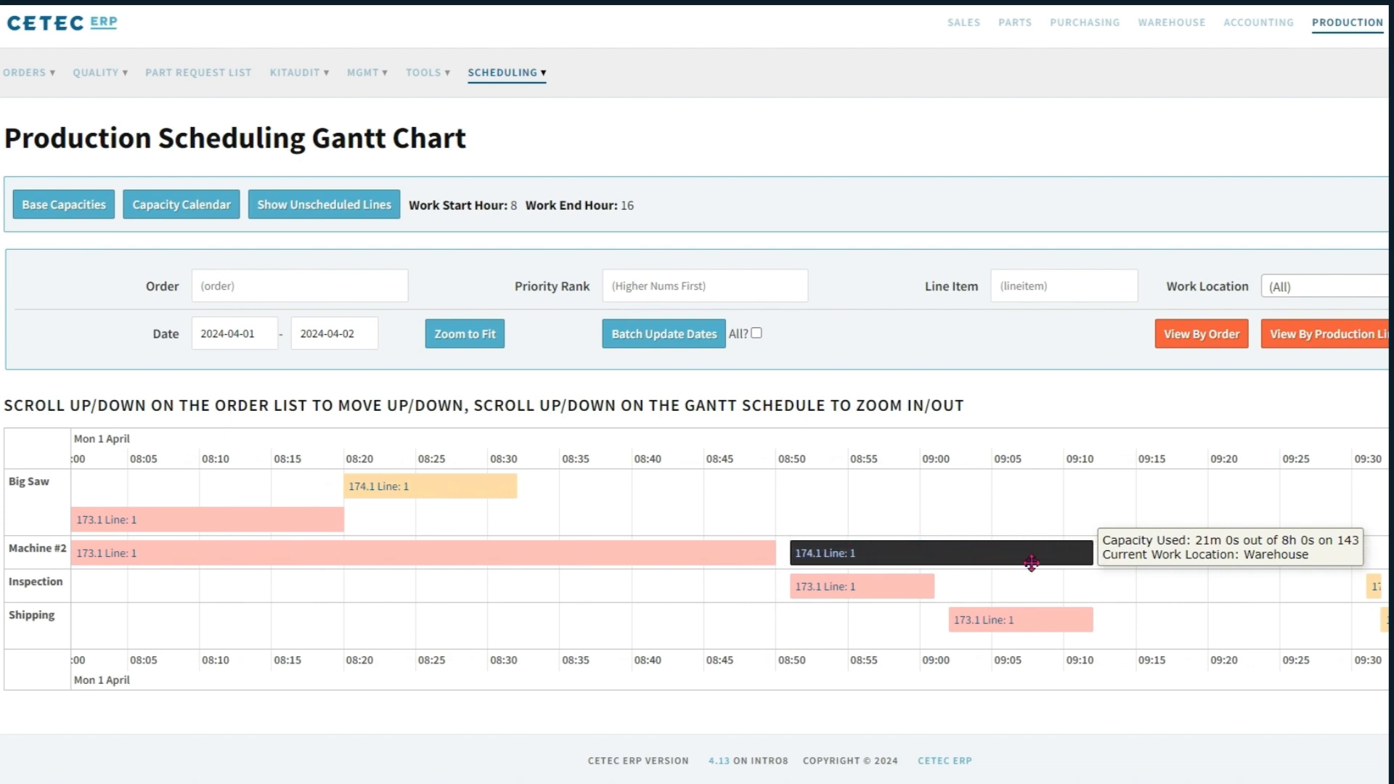
# Step: Move order 174.1's Inspection operation to start at about 09:13 and its Shipping operation to start at about 09:15
pyautogui.click(1372, 597)
pyautogui.moveTo(1372, 597); pyautogui.dragTo(1104, 594)
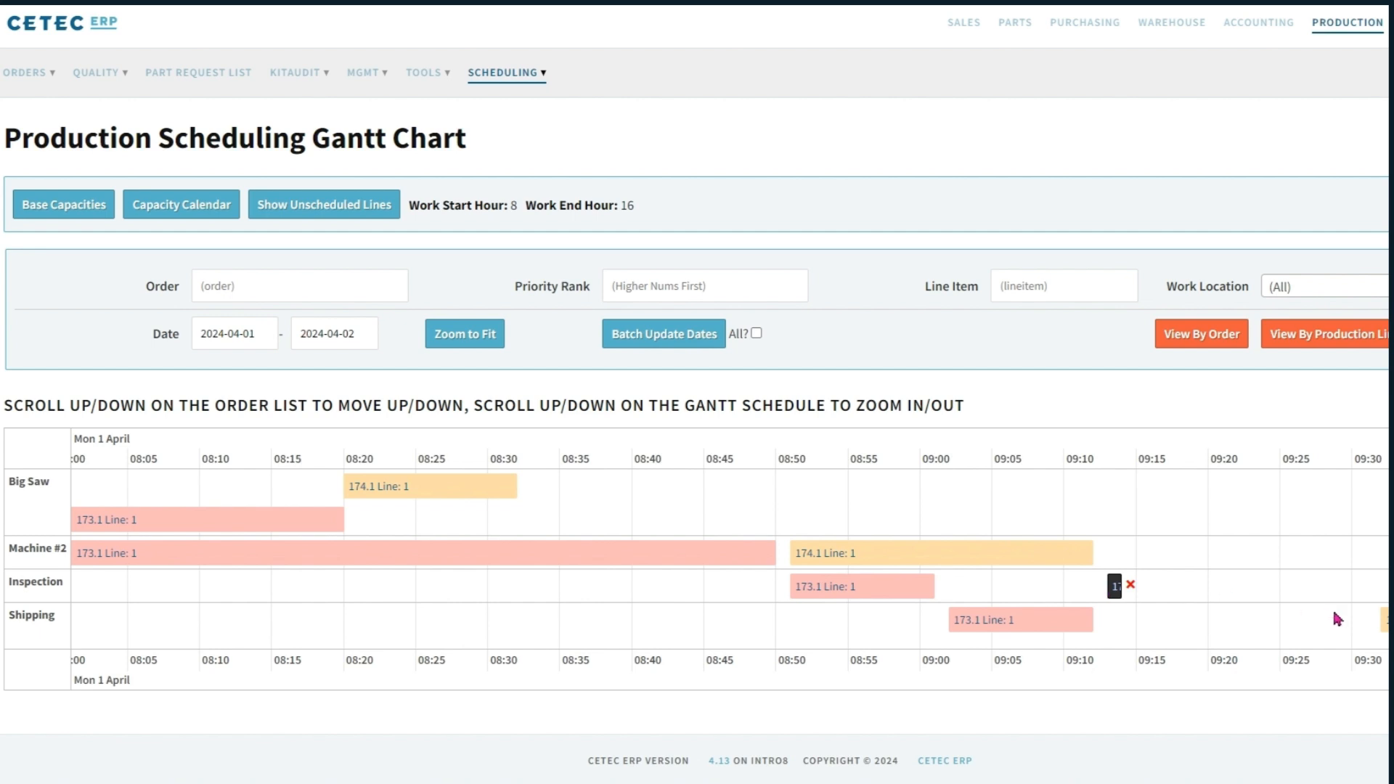
pyautogui.click(1383, 620)
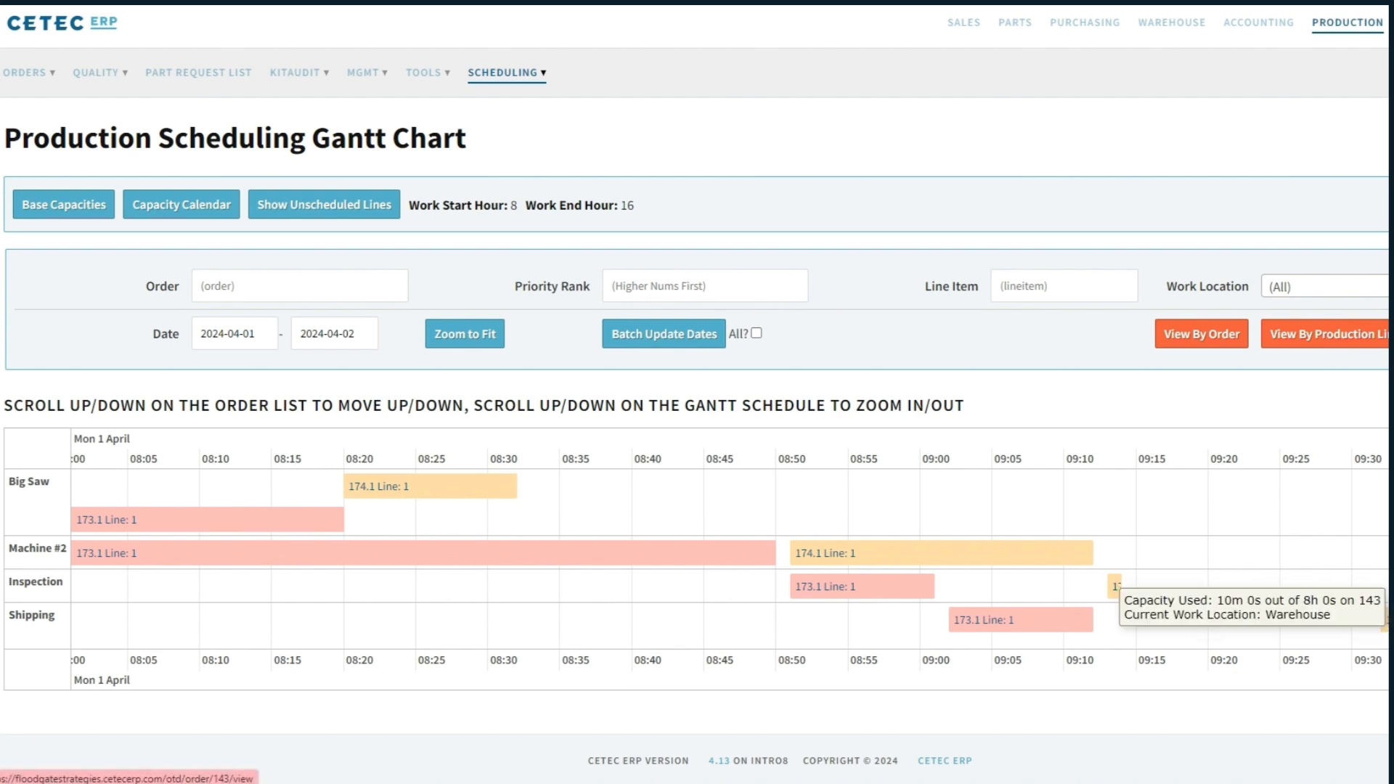
pyautogui.moveTo(1387, 620); pyautogui.dragTo(1169, 626)
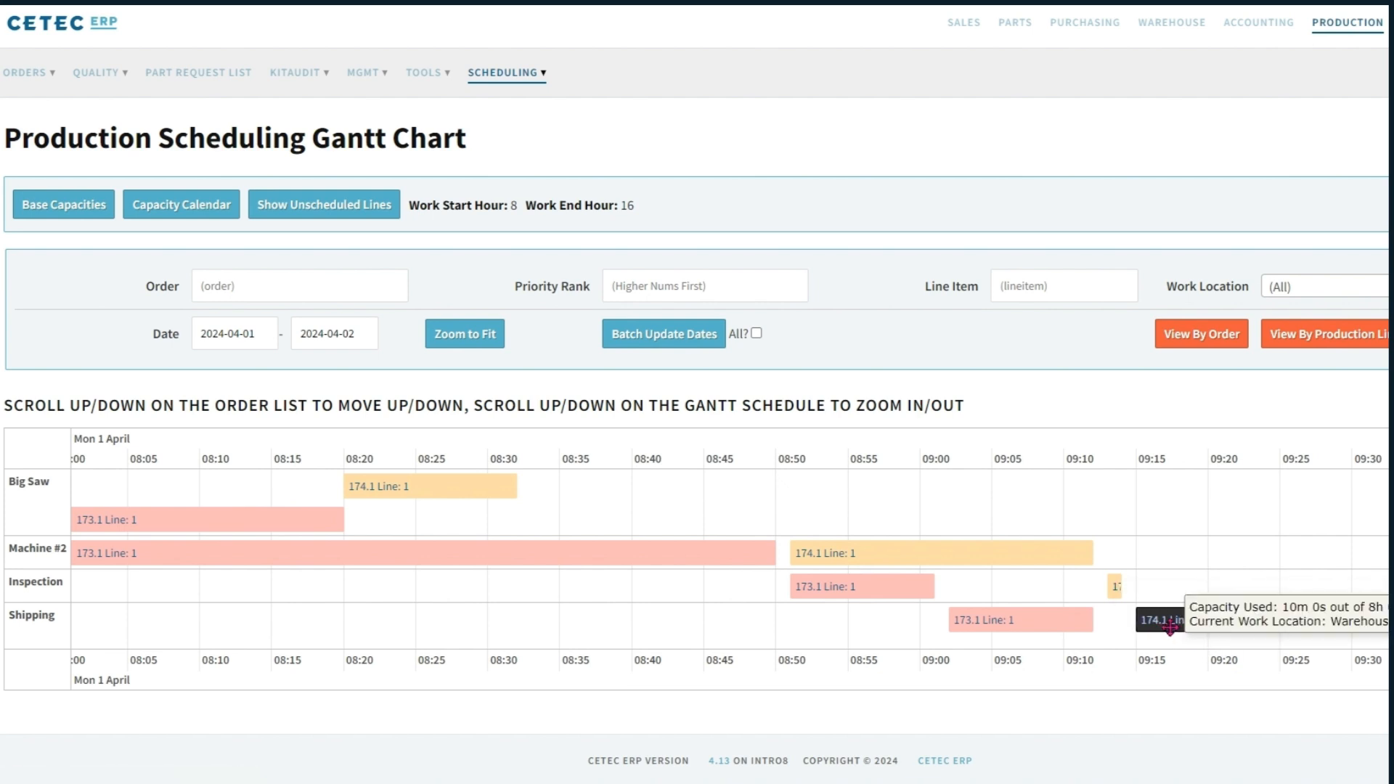
pyautogui.click(1199, 491)
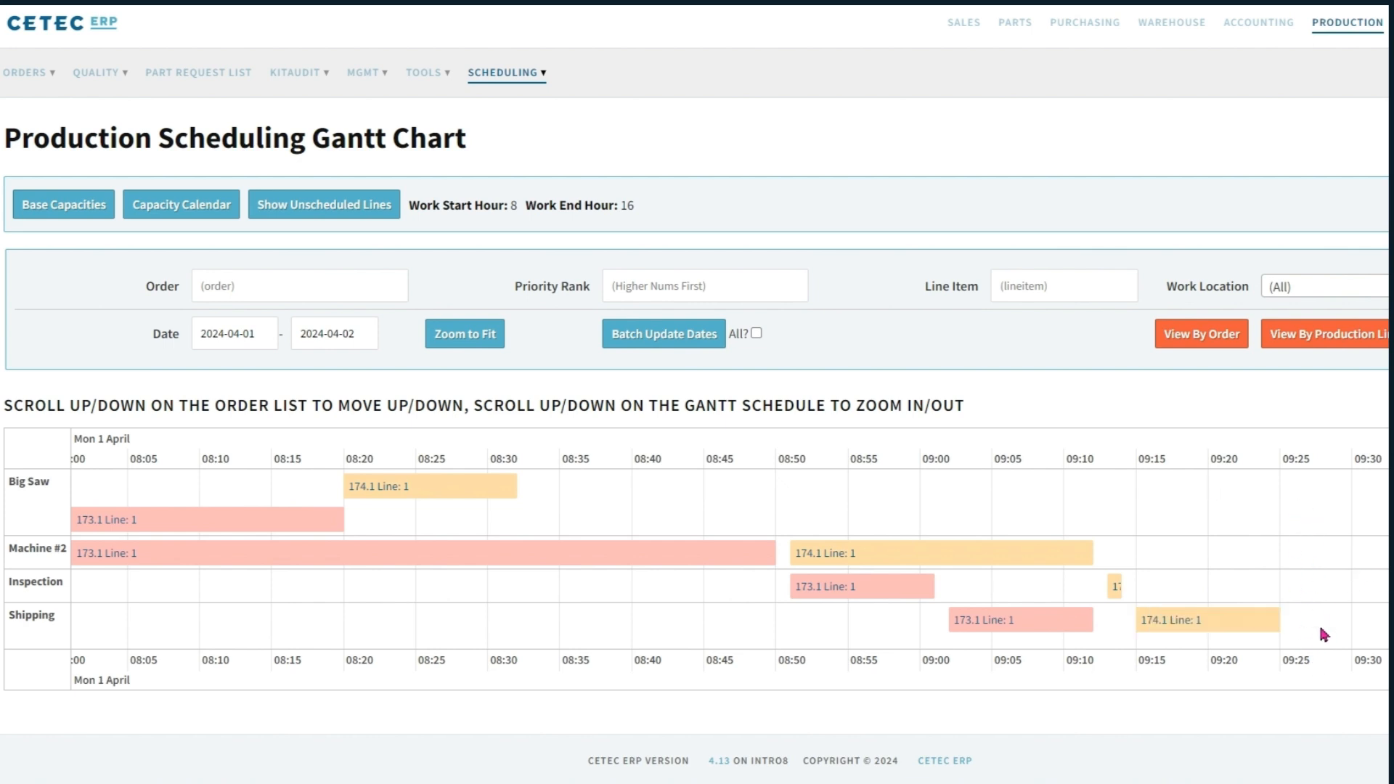
pyautogui.moveTo(1331, 577); pyautogui.dragTo(1390, 576)
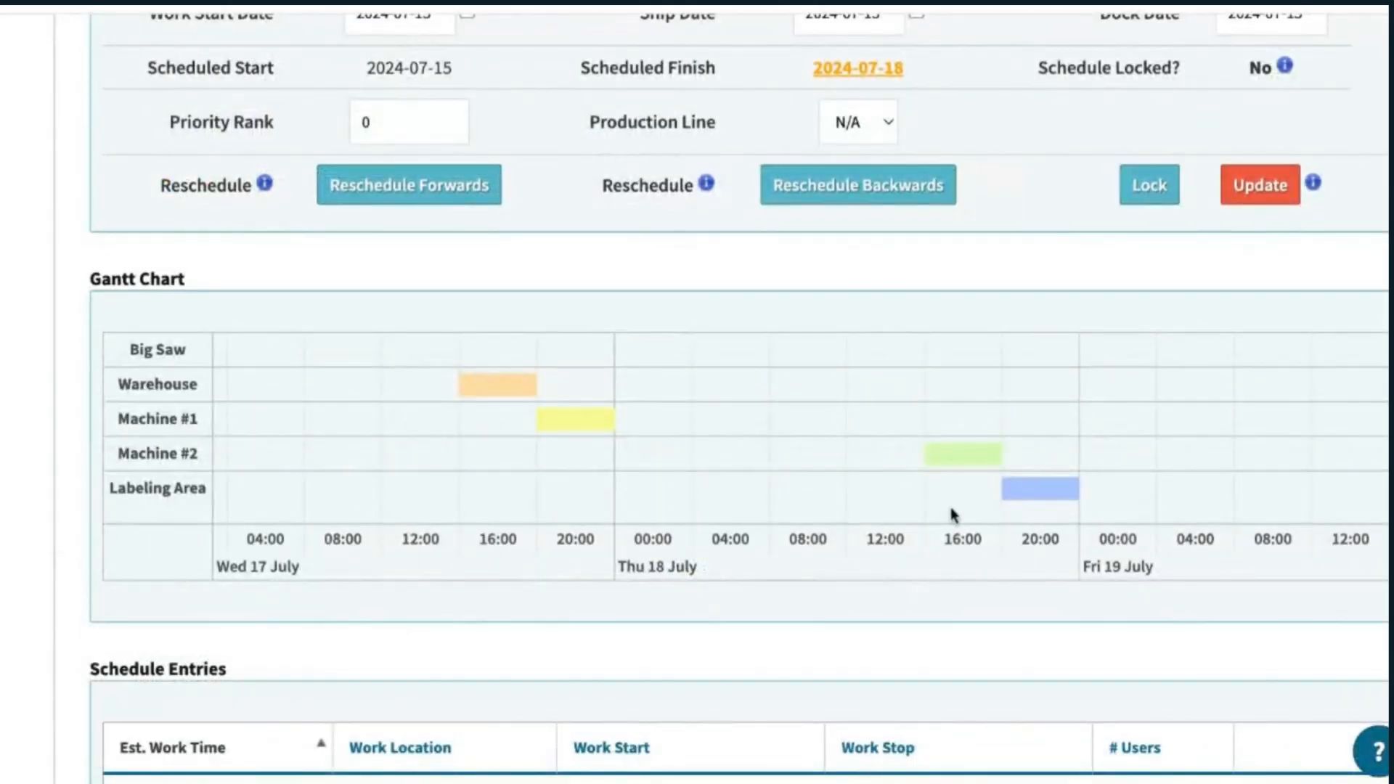
# Step: Select the Labeling Area, Machine #2, Machine #1 and Warehouse operations together and shift them about three hours earlier in the workorder's Gantt chart
pyautogui.click(1032, 494)
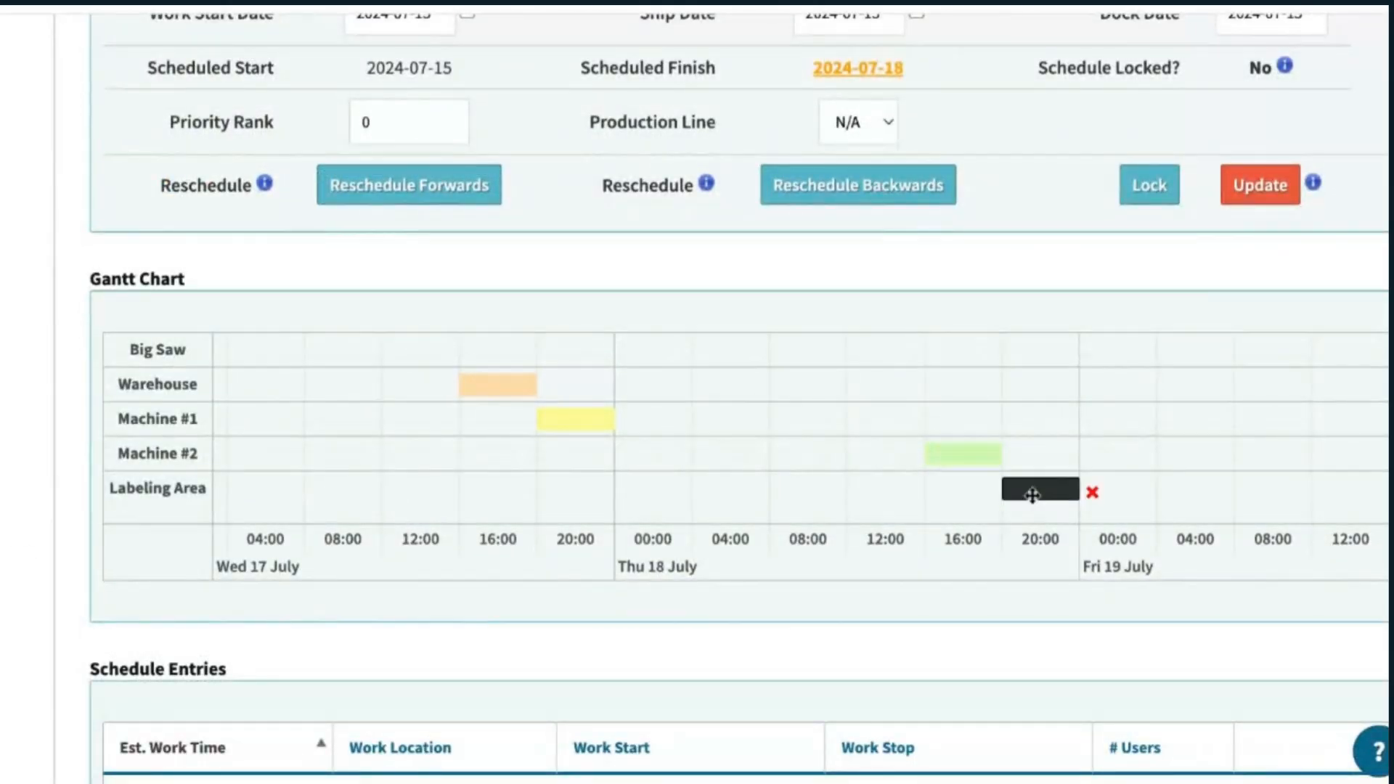
pyautogui.click(948, 456)
pyautogui.click(573, 425)
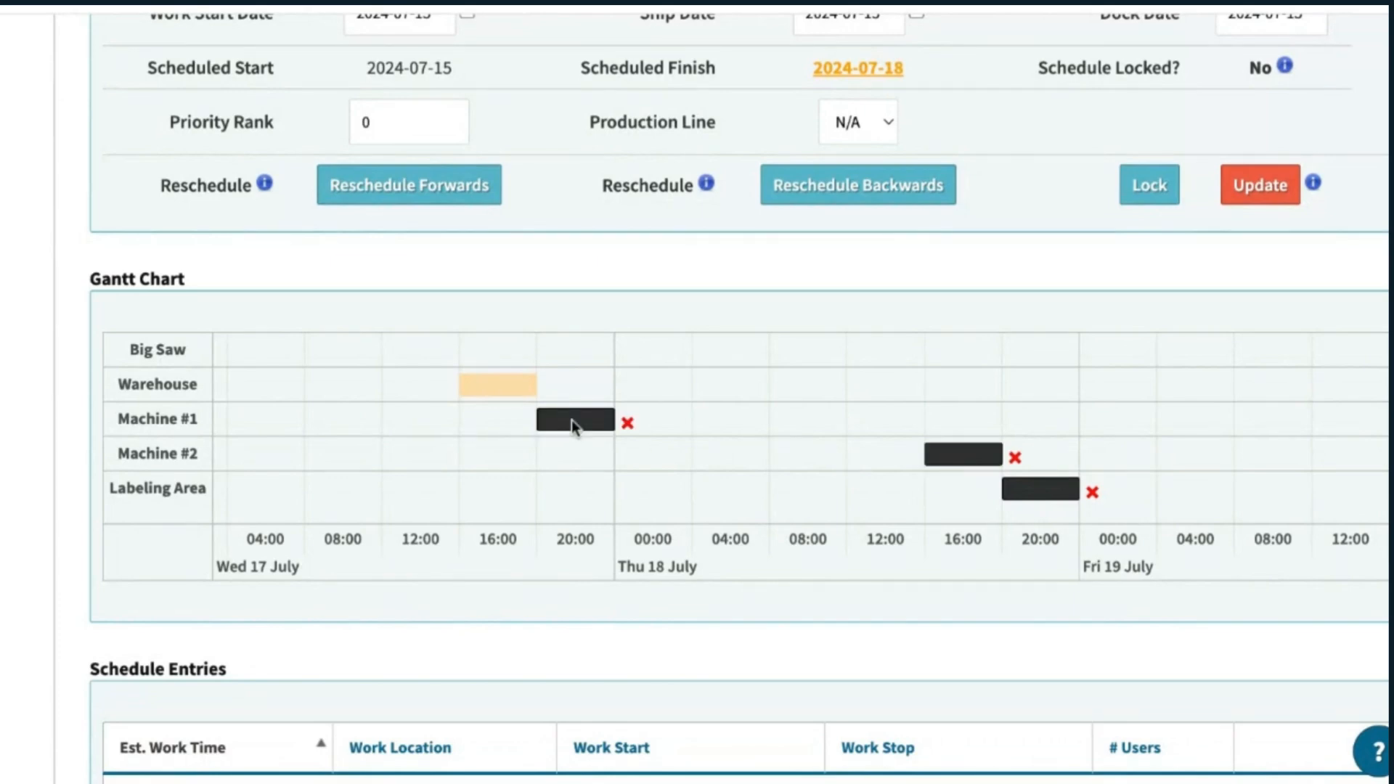
pyautogui.keyDown('ctrl'); pyautogui.click(489, 391); pyautogui.keyUp('ctrl')
pyautogui.moveTo(489, 391); pyautogui.dragTo(430, 390)
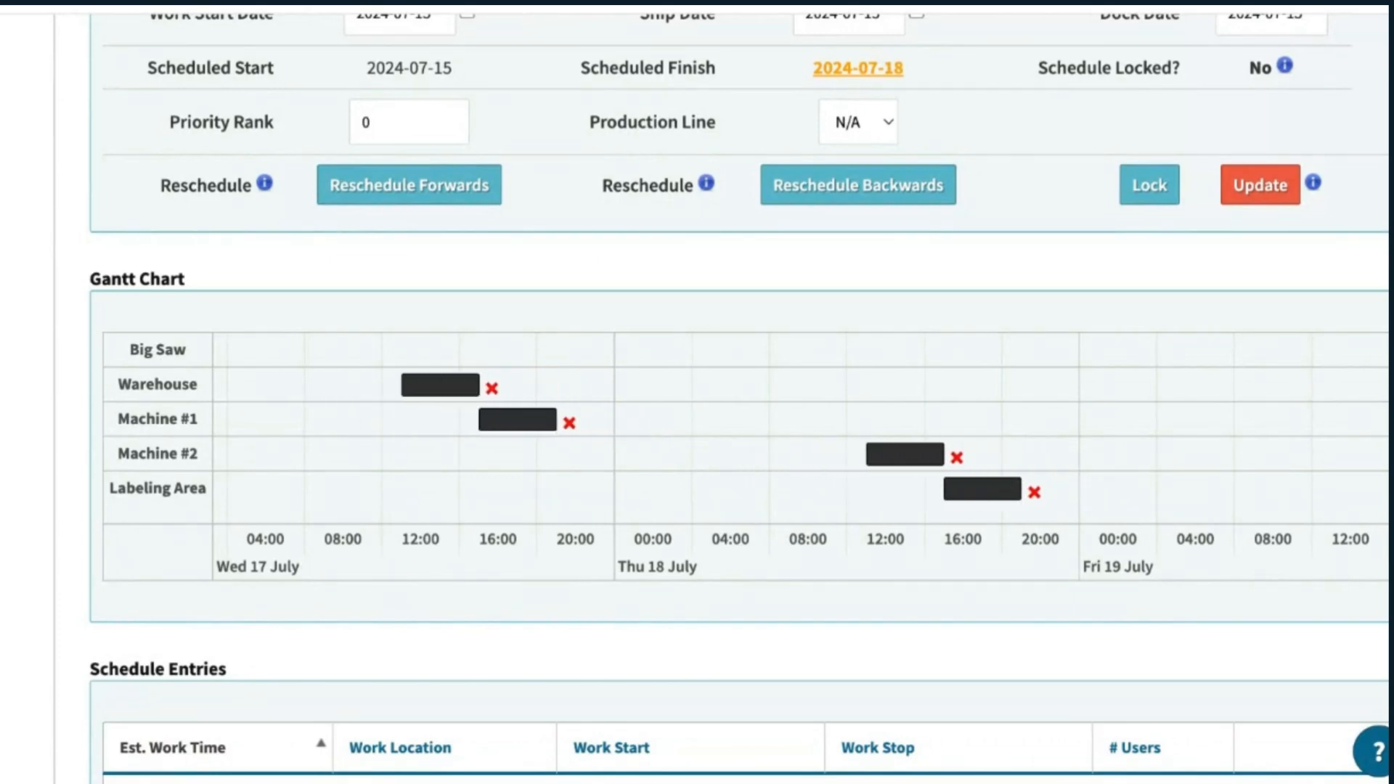
pyautogui.click(761, 493)
# Step: Select only the Machine #2 and Labeling Area operations and shift both about nine hours earlier on 18 July
pyautogui.click(966, 493)
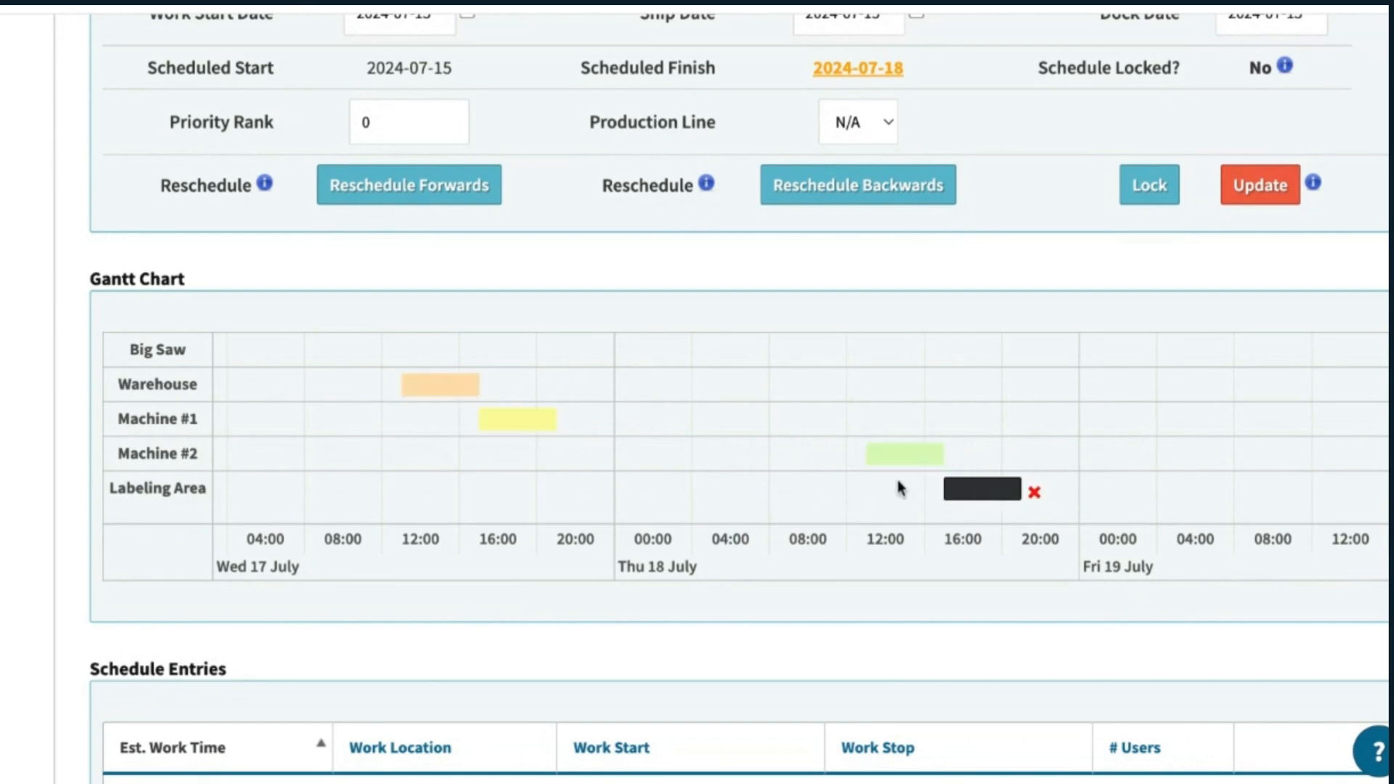
pyautogui.click(893, 459)
pyautogui.keyDown('ctrl'); pyautogui.click(964, 498); pyautogui.keyUp('ctrl')
pyautogui.moveTo(976, 498); pyautogui.dragTo(808, 496)
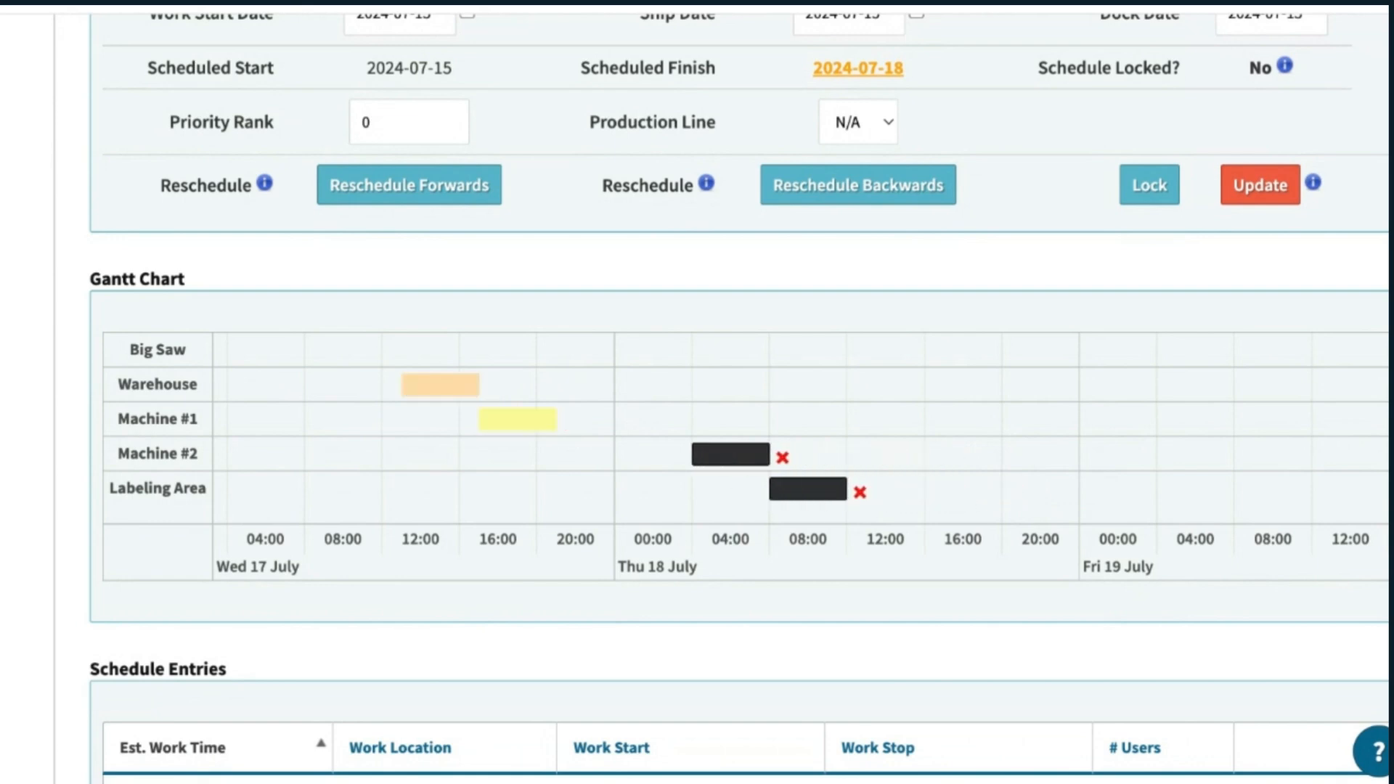
pyautogui.click(708, 504)
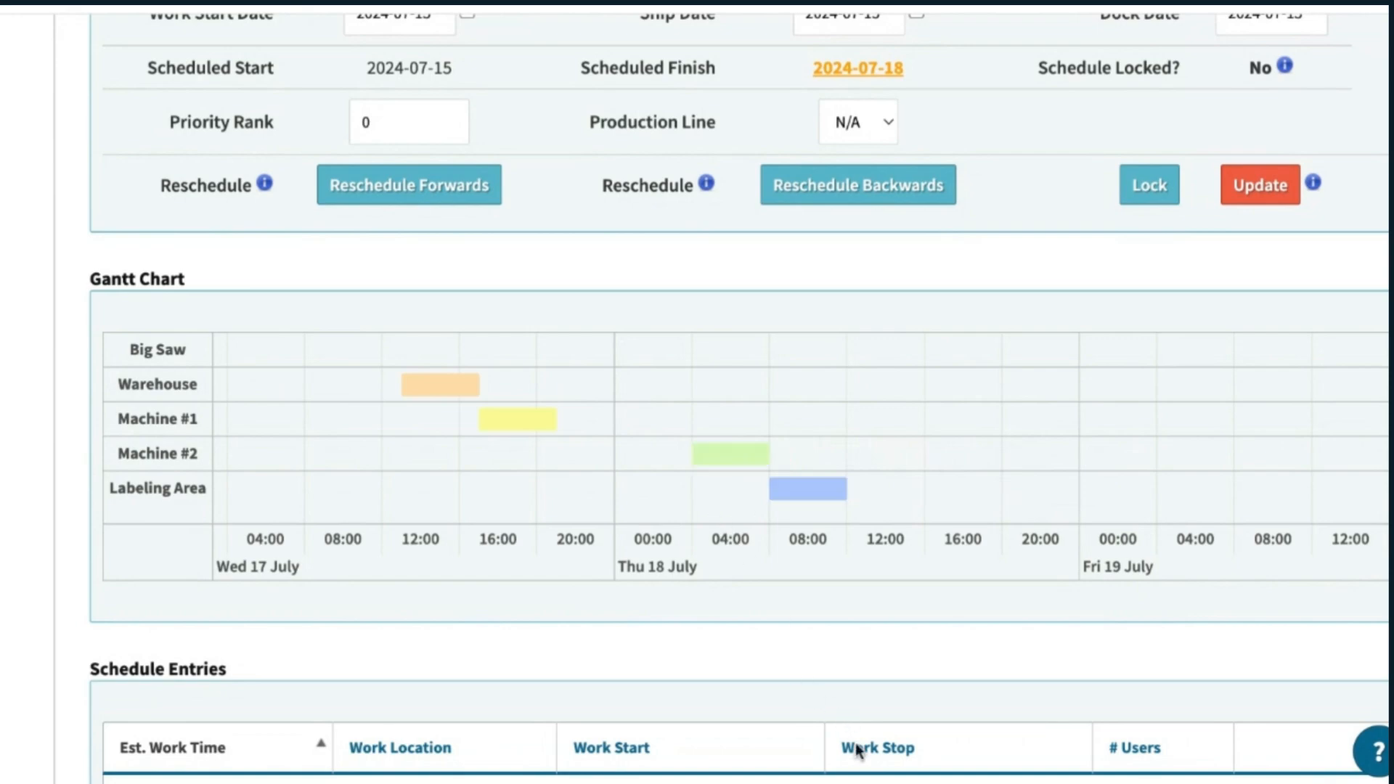